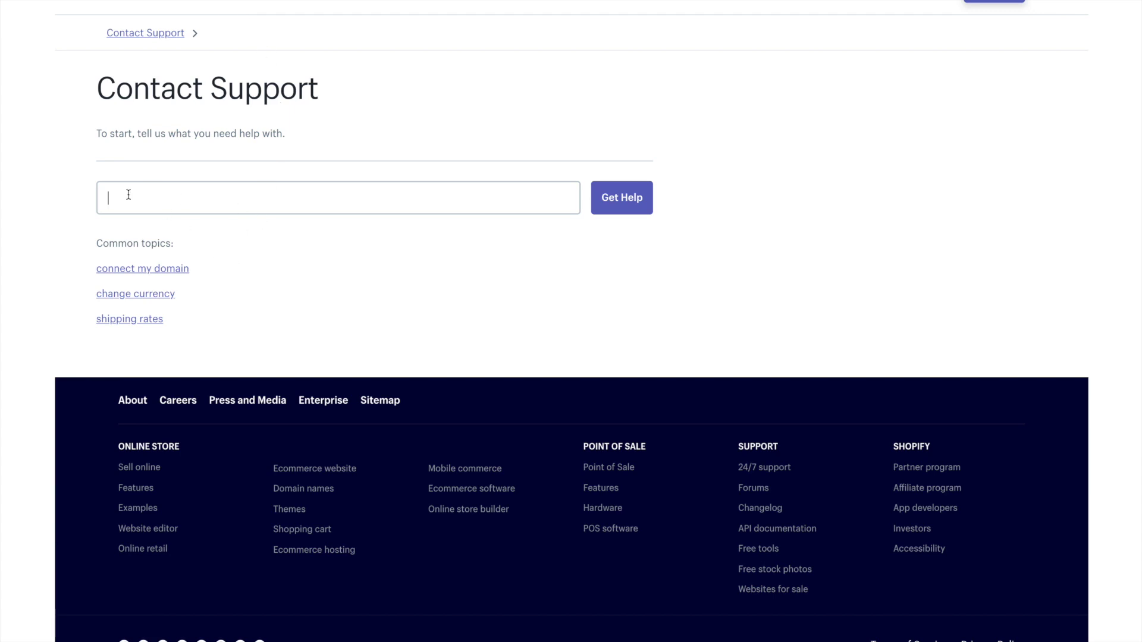
Request Shopify support help for the topic "ert" and open the chat contact form for the support team.
{"action": "type", "text": "ert"}
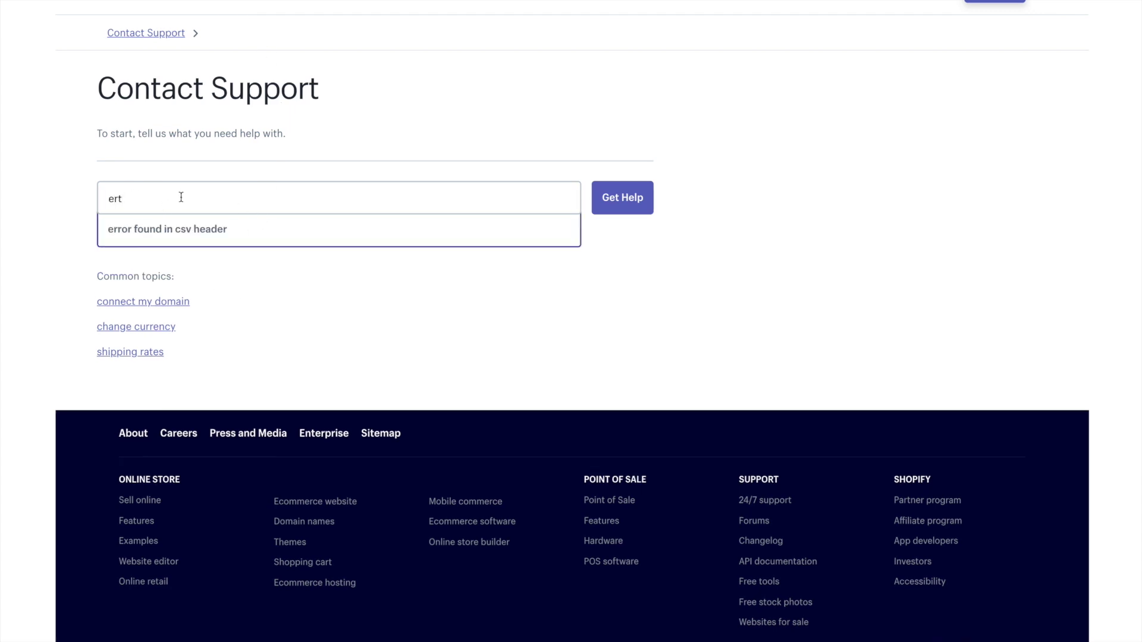
{"action": "left_click", "coordinate": [626, 202]}
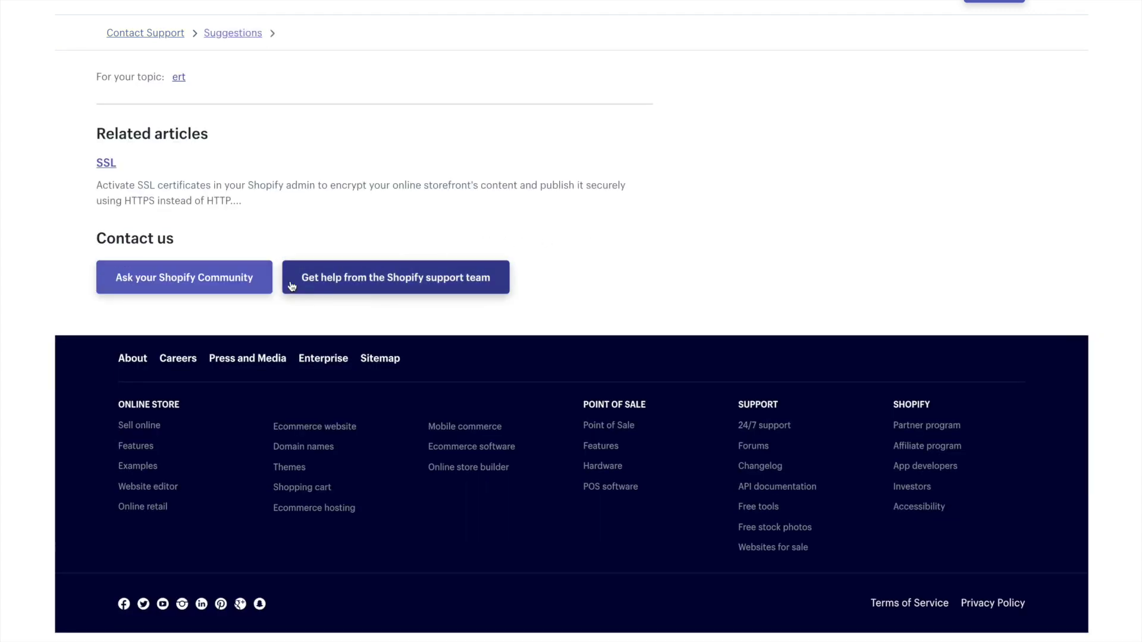
{"action": "left_click", "coordinate": [359, 287]}
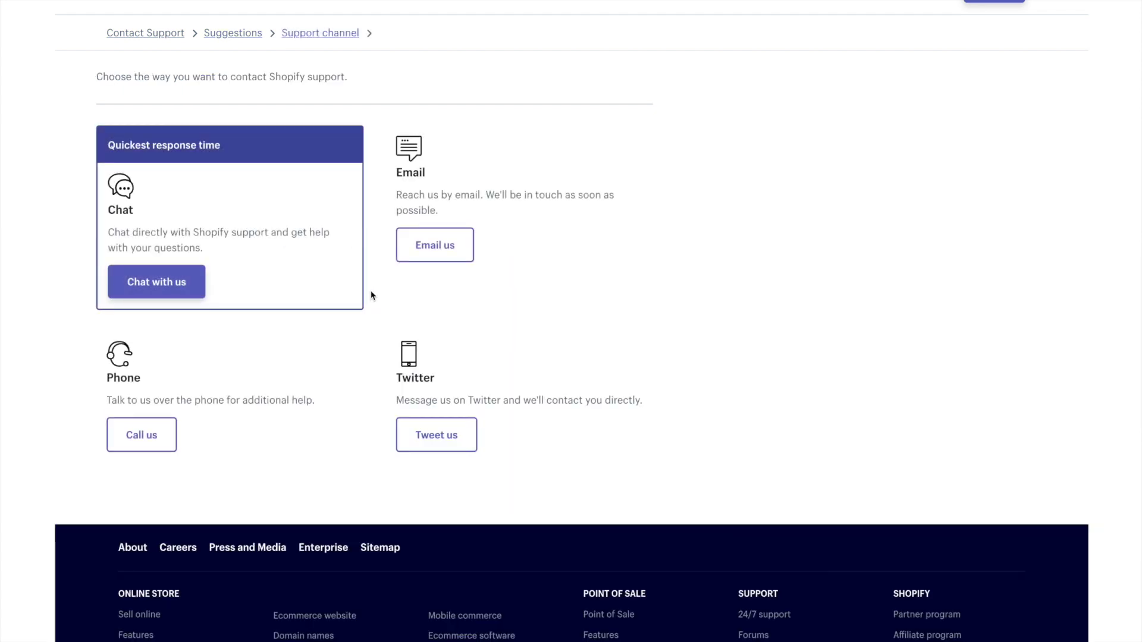
{"action": "left_click", "coordinate": [169, 289]}
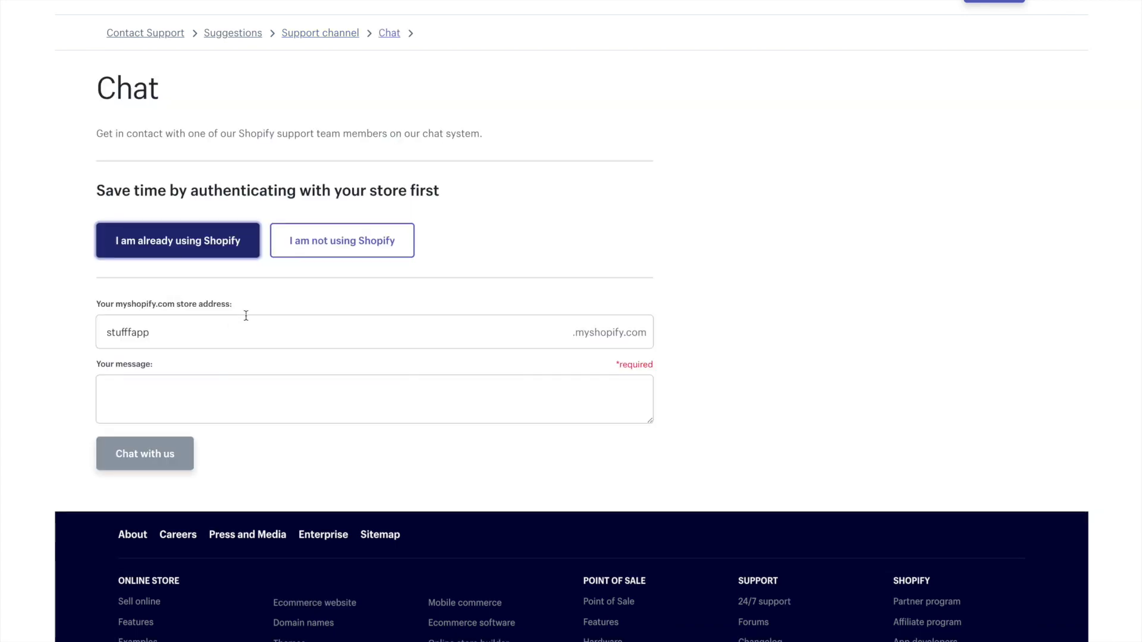
{"action": "mouse_move", "coordinate": [246, 316]}
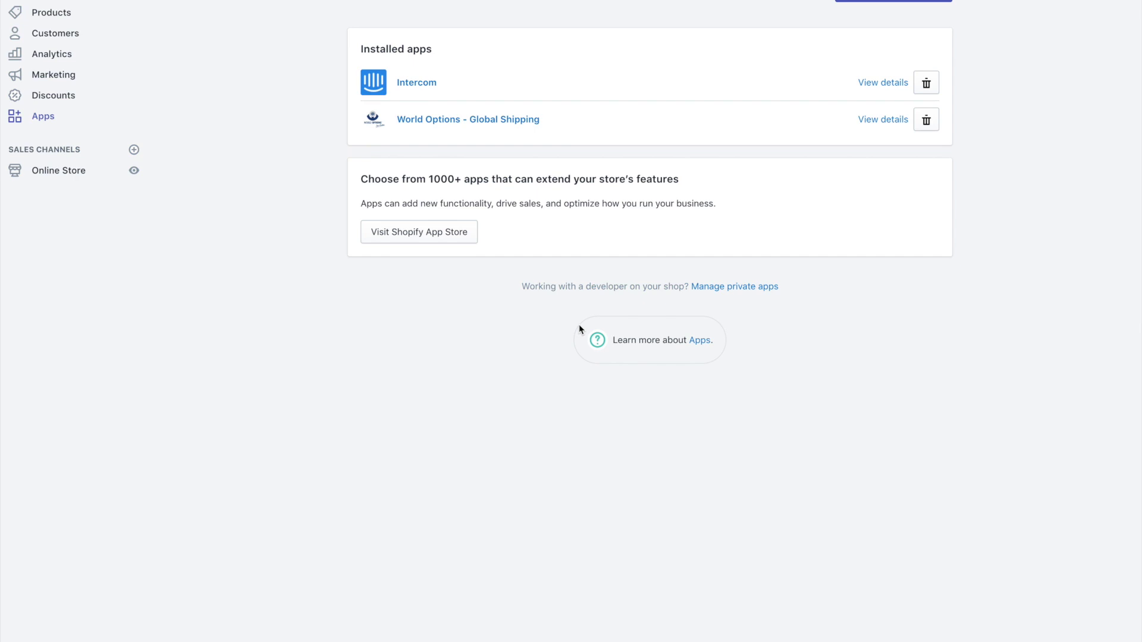
Open the World Options - Global Shipping app and review its World Options Settings and App Settings.
{"action": "left_click", "coordinate": [520, 122]}
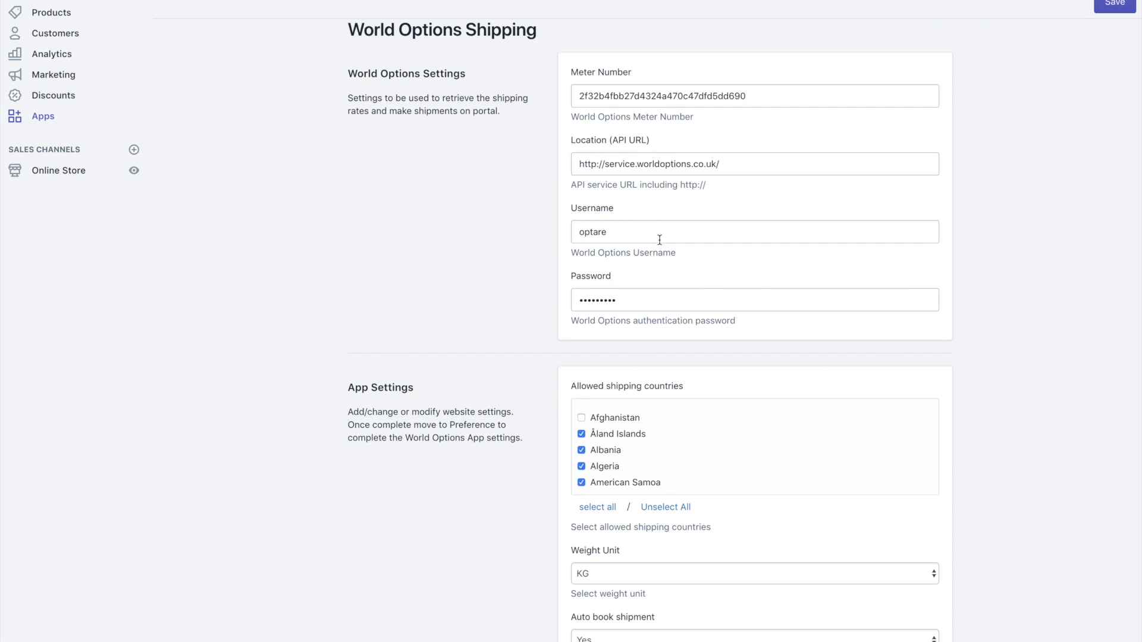
{"action": "scroll", "coordinate": [432, 236], "scroll_direction": "down", "scroll_amount": 4}
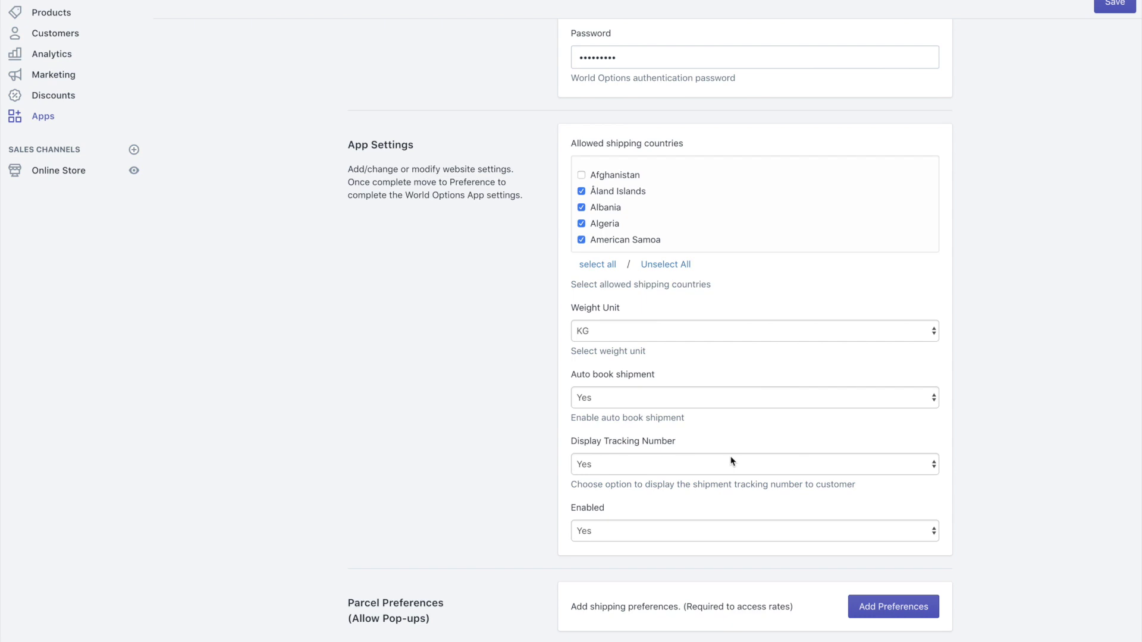
{"action": "scroll", "coordinate": [732, 456], "scroll_direction": "down", "scroll_amount": 2}
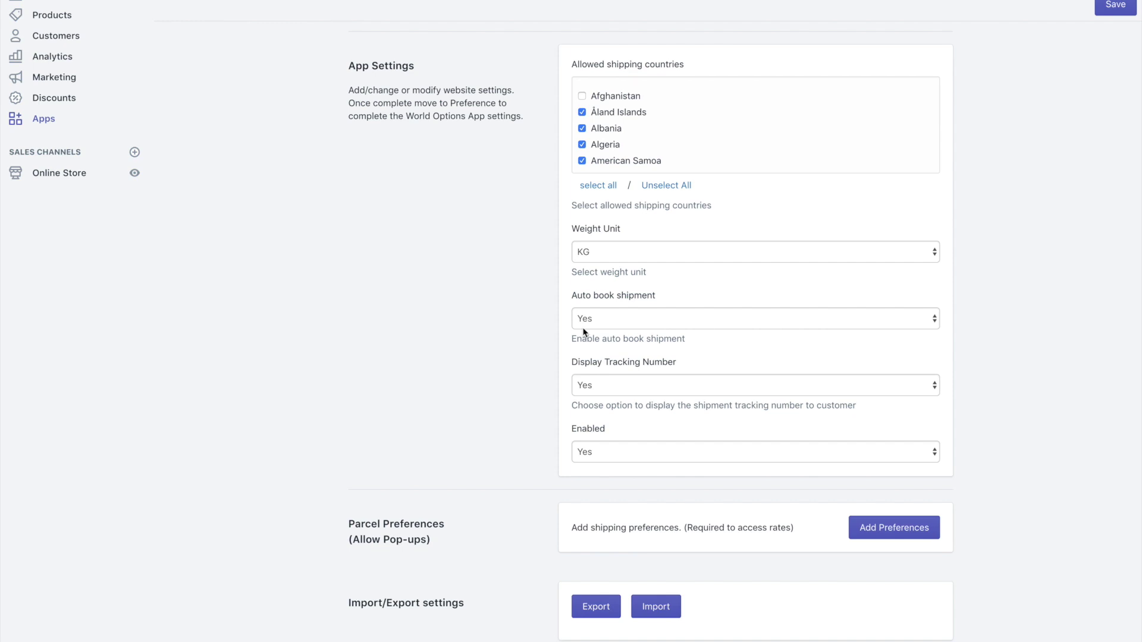
Review the parcel preferences for company, sender, default rates, box dimensions and collection, and save the shipping configuration.
{"action": "left_click", "coordinate": [916, 536]}
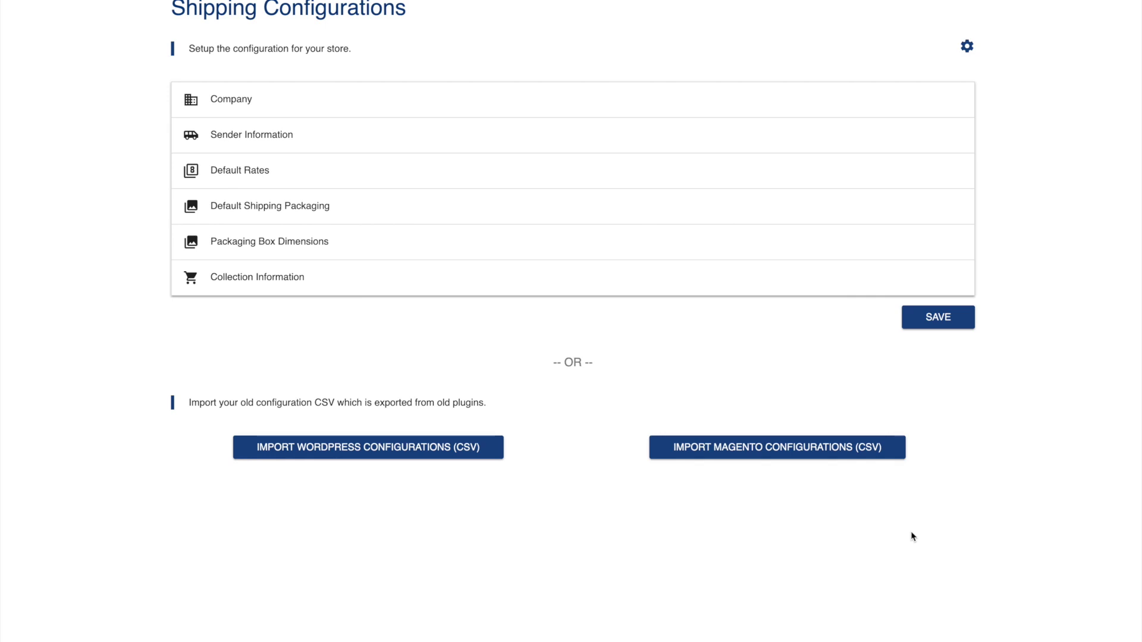
{"action": "left_click", "coordinate": [667, 97]}
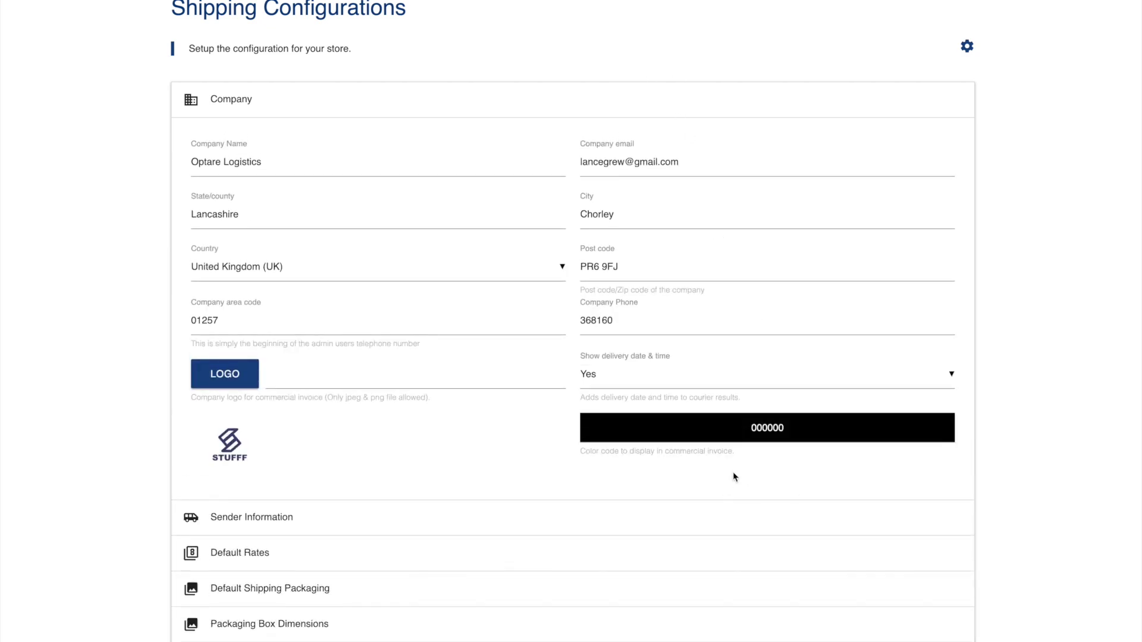
{"action": "left_click", "coordinate": [310, 145]}
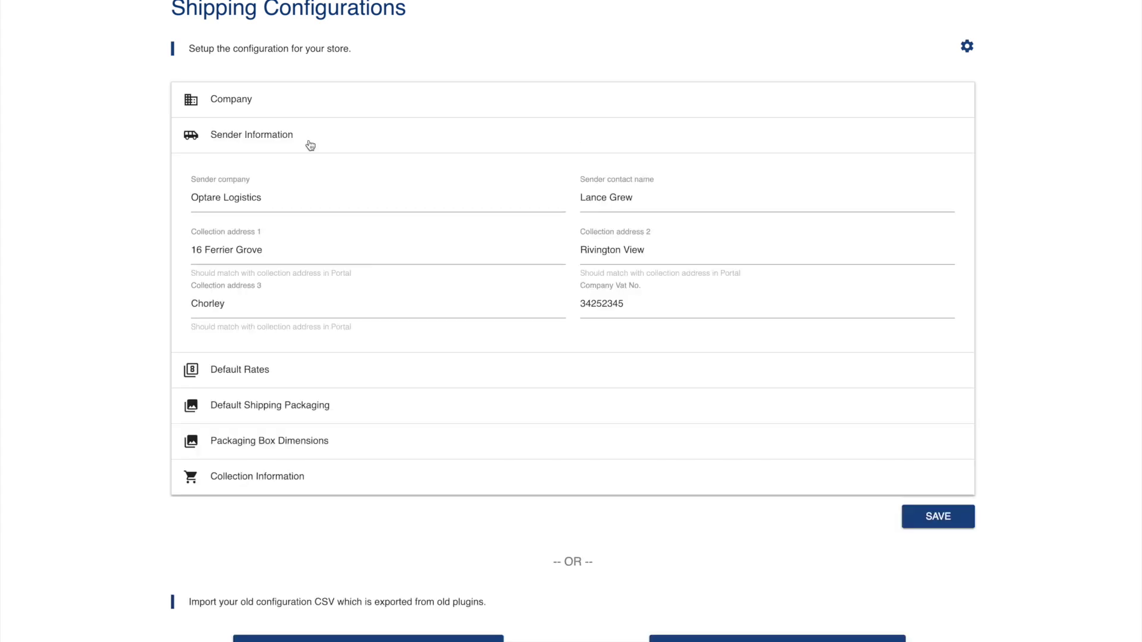
{"action": "left_click", "coordinate": [346, 369]}
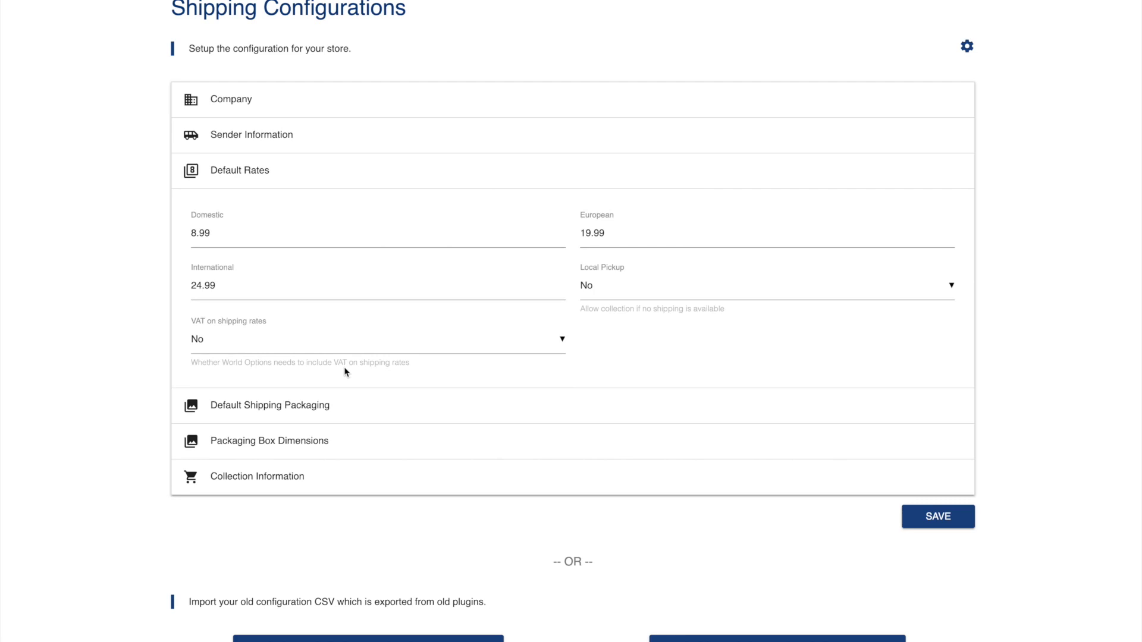
{"action": "left_click", "coordinate": [357, 441]}
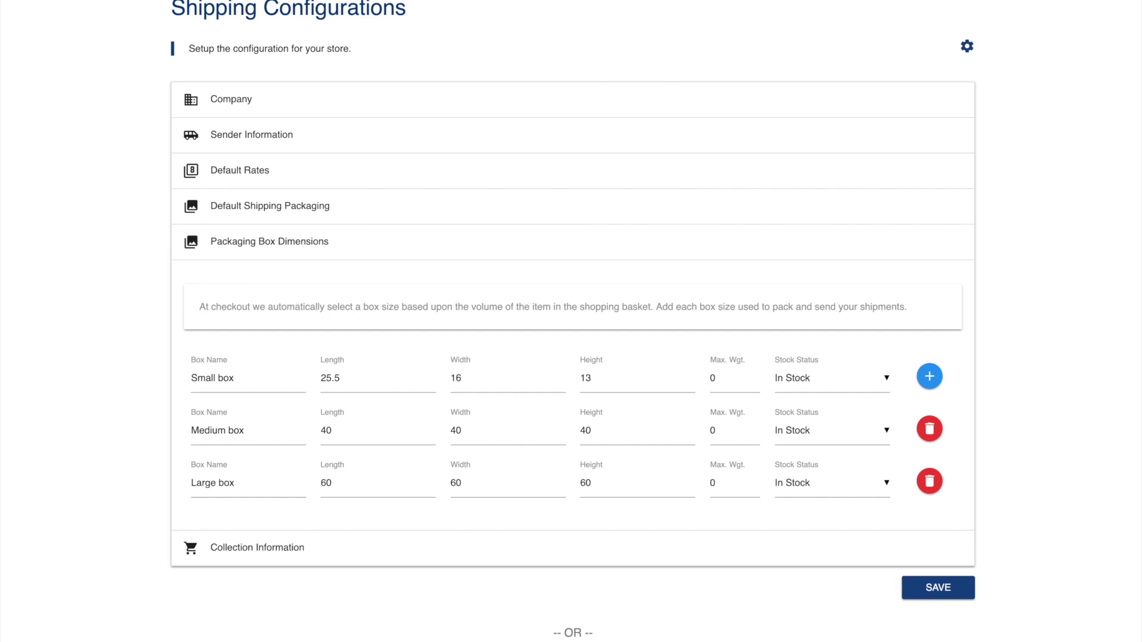
{"action": "left_click", "coordinate": [319, 553]}
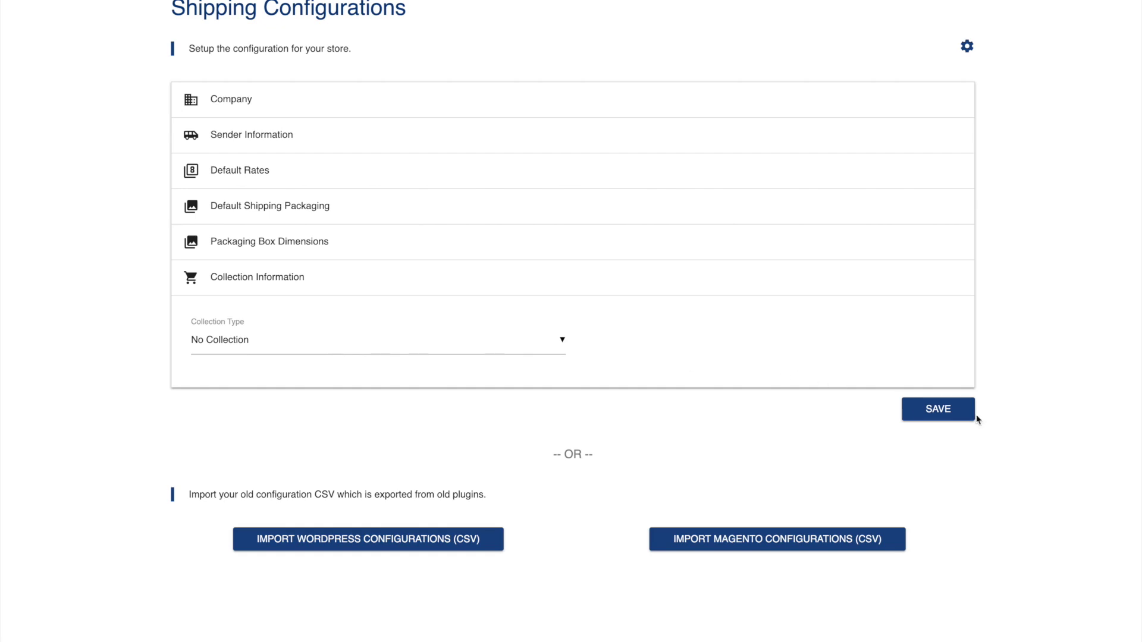
{"action": "left_click", "coordinate": [937, 417]}
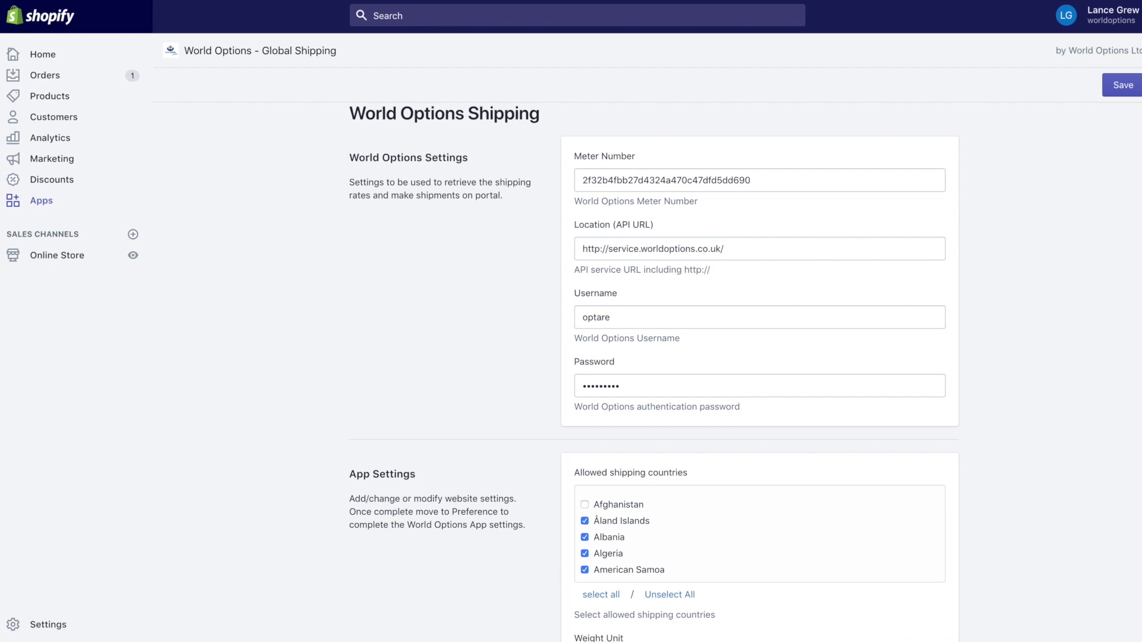
Check the shipping address phone number option in the store's Checkout settings, and open the Shipping settings.
{"action": "left_click", "coordinate": [48, 625]}
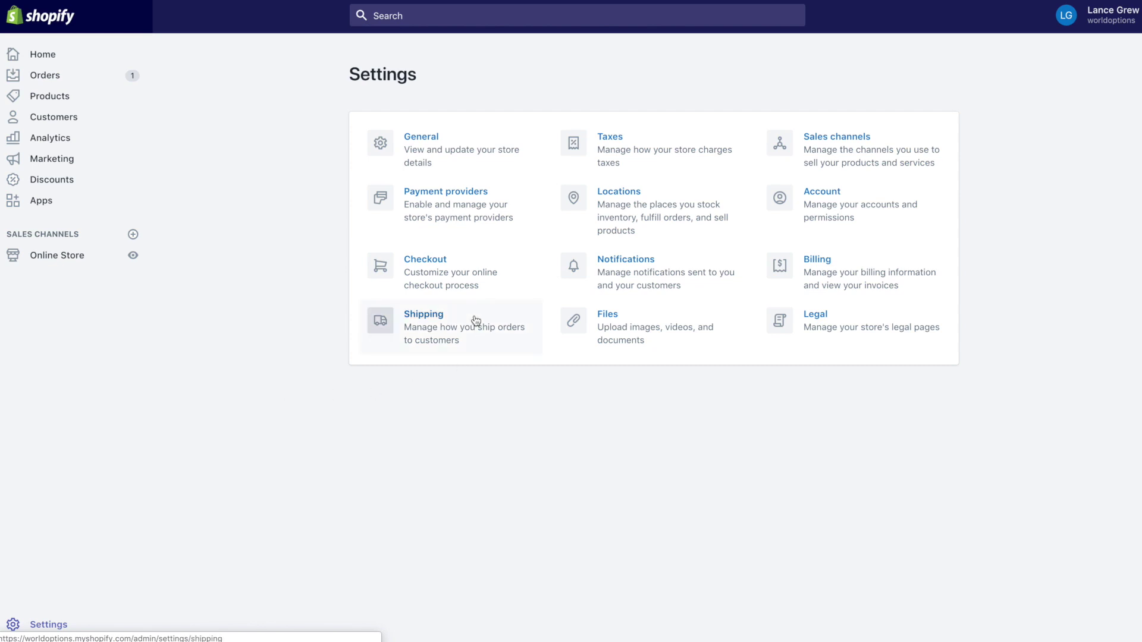
{"action": "left_click", "coordinate": [436, 267]}
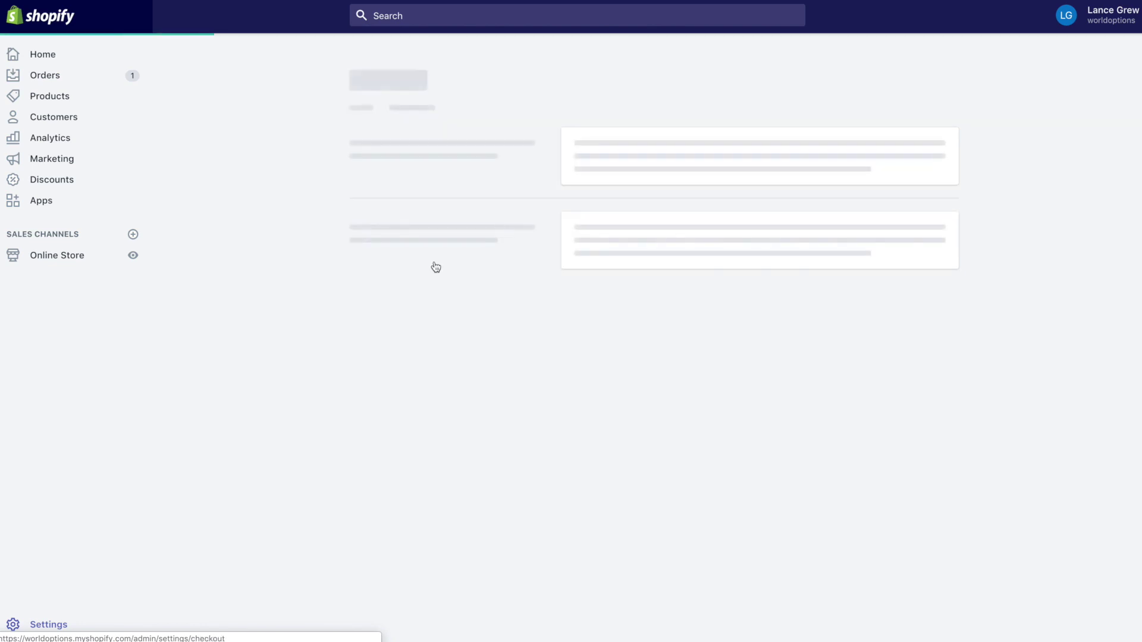
{"action": "scroll", "coordinate": [537, 331], "scroll_direction": "down", "scroll_amount": 7}
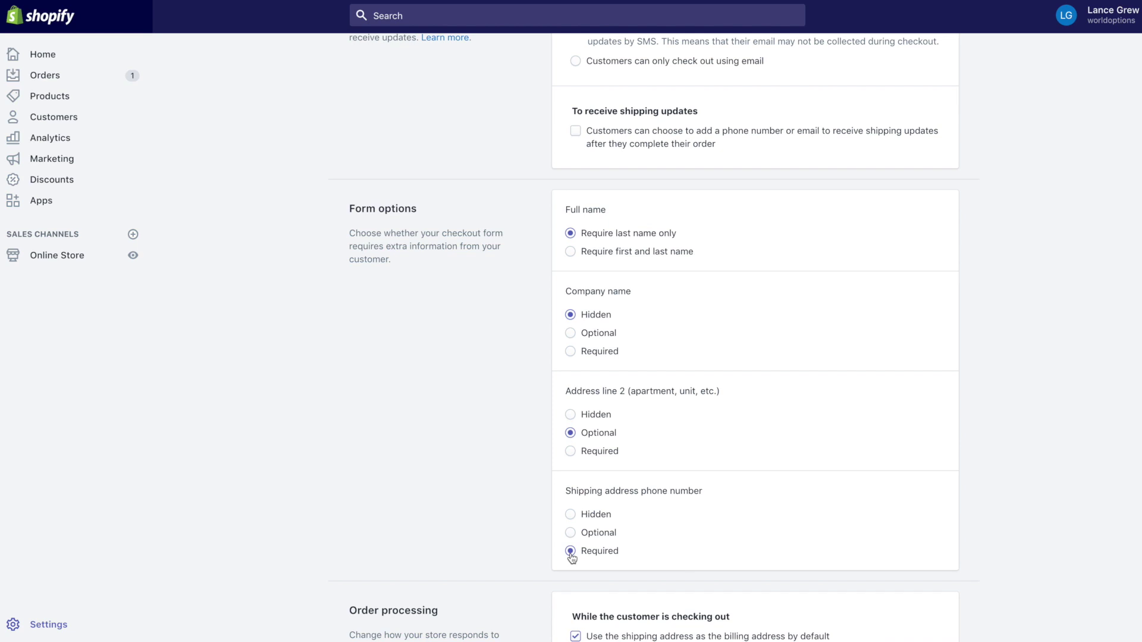
{"action": "scroll", "coordinate": [461, 362], "scroll_direction": "up", "scroll_amount": 7}
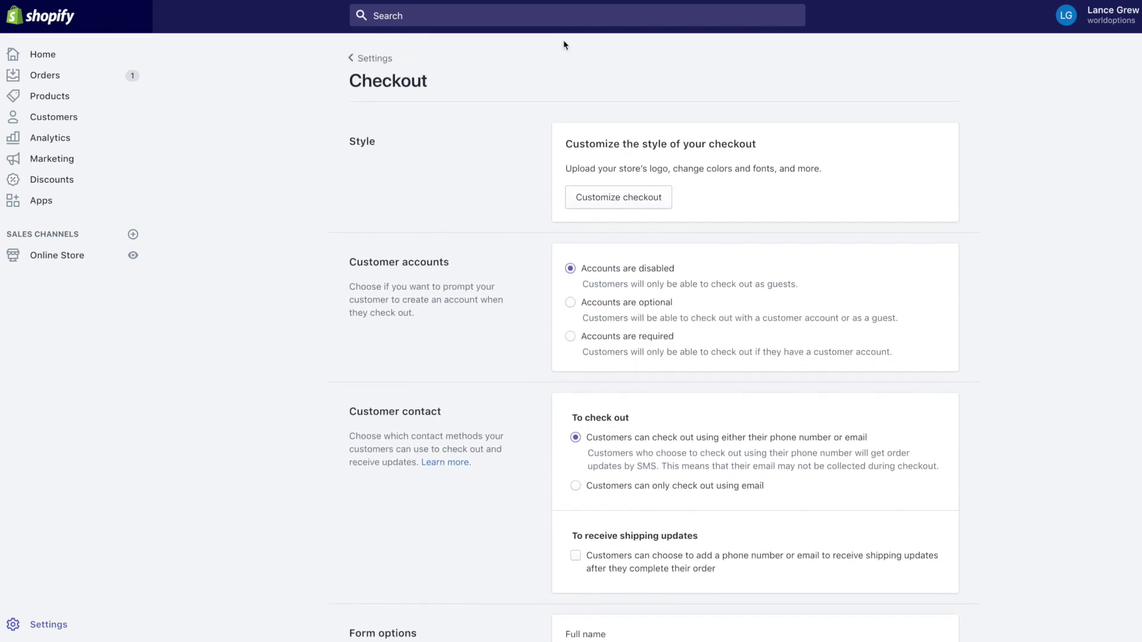
{"action": "left_click", "coordinate": [371, 59]}
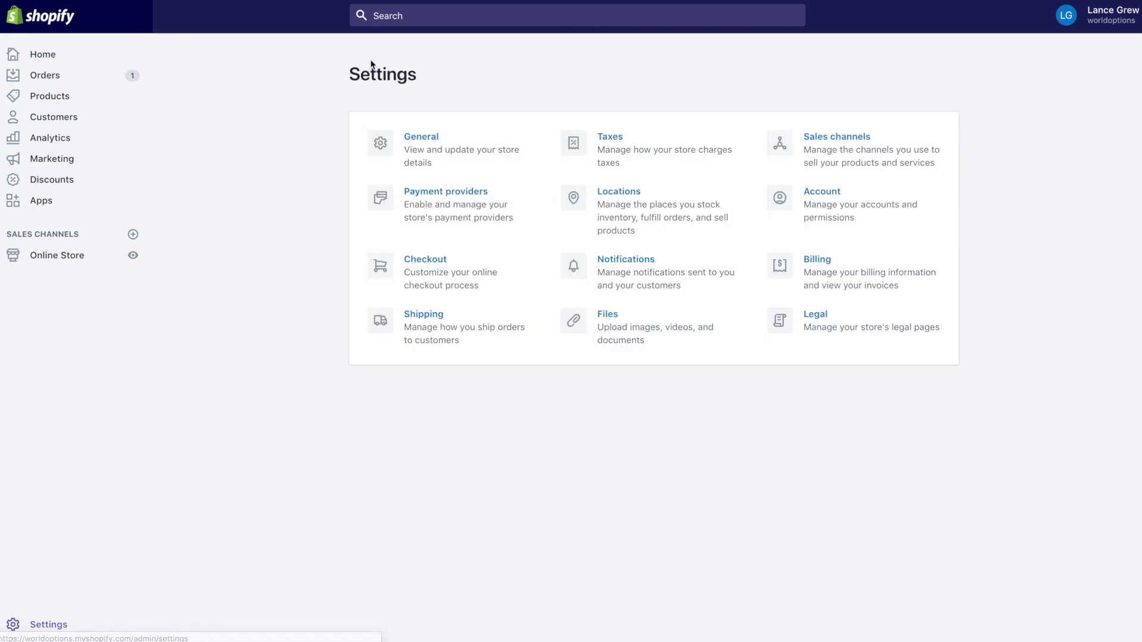
{"action": "left_click", "coordinate": [427, 321]}
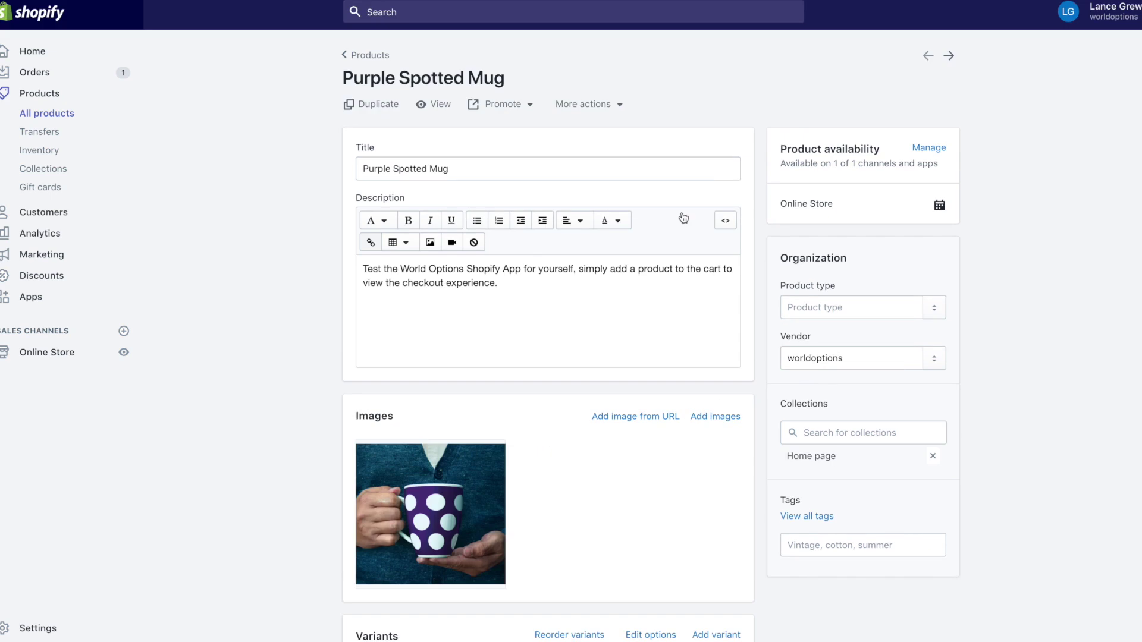
Examine the weight, weight unit and HS code of the Purple Spotted Mug's blue variant.
{"action": "scroll", "coordinate": [684, 218], "scroll_direction": "down", "scroll_amount": 5}
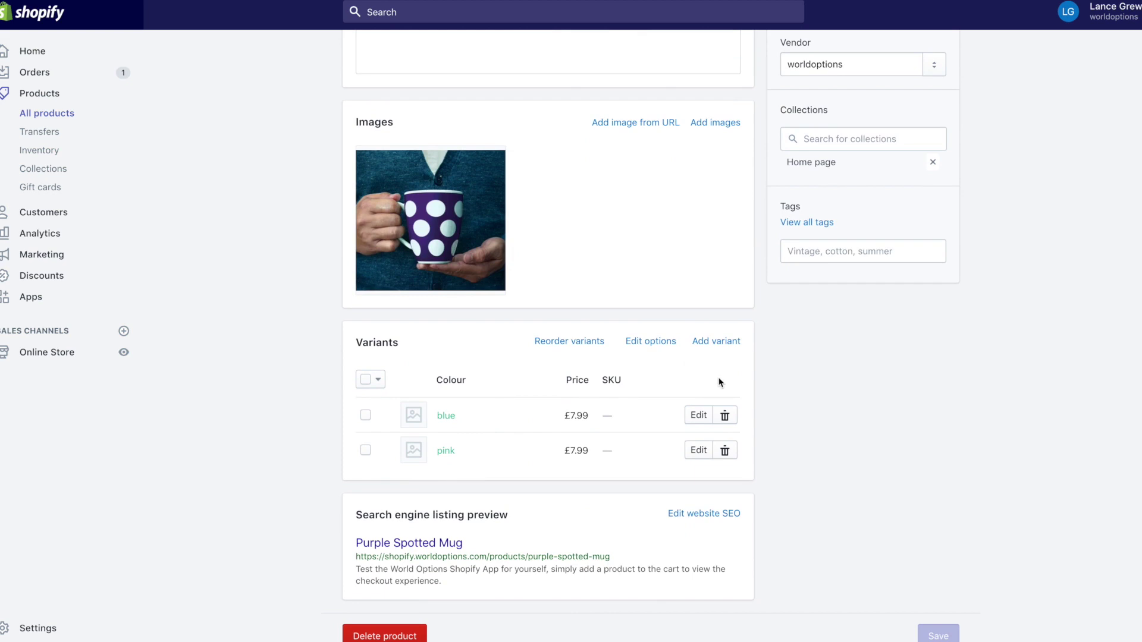
{"action": "left_click", "coordinate": [702, 418]}
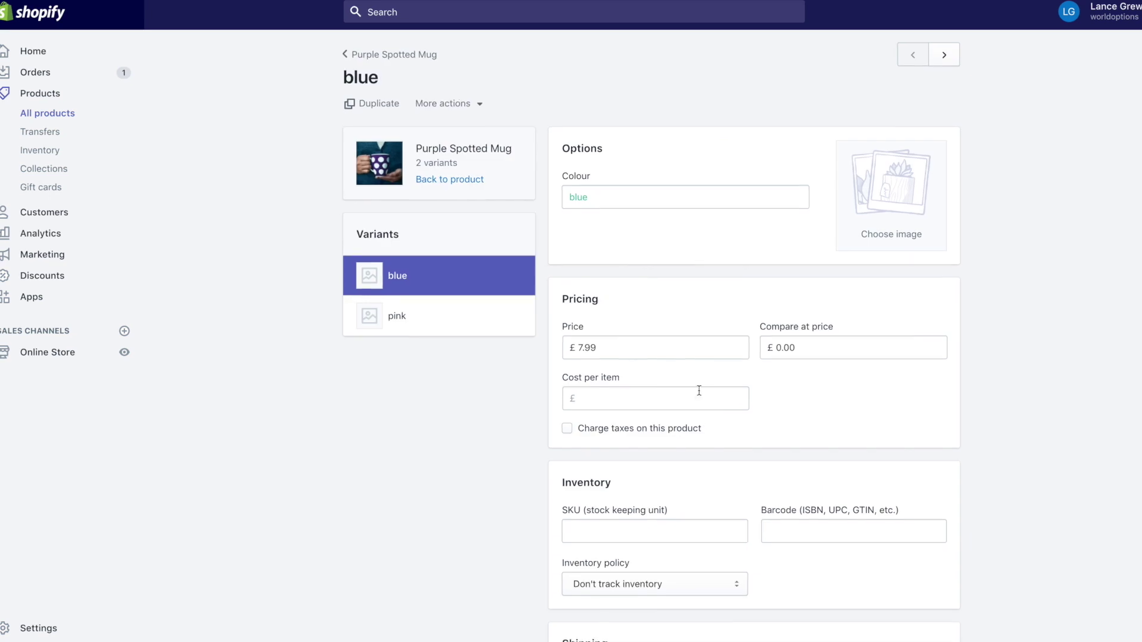
{"action": "scroll", "coordinate": [698, 387], "scroll_direction": "down", "scroll_amount": 1}
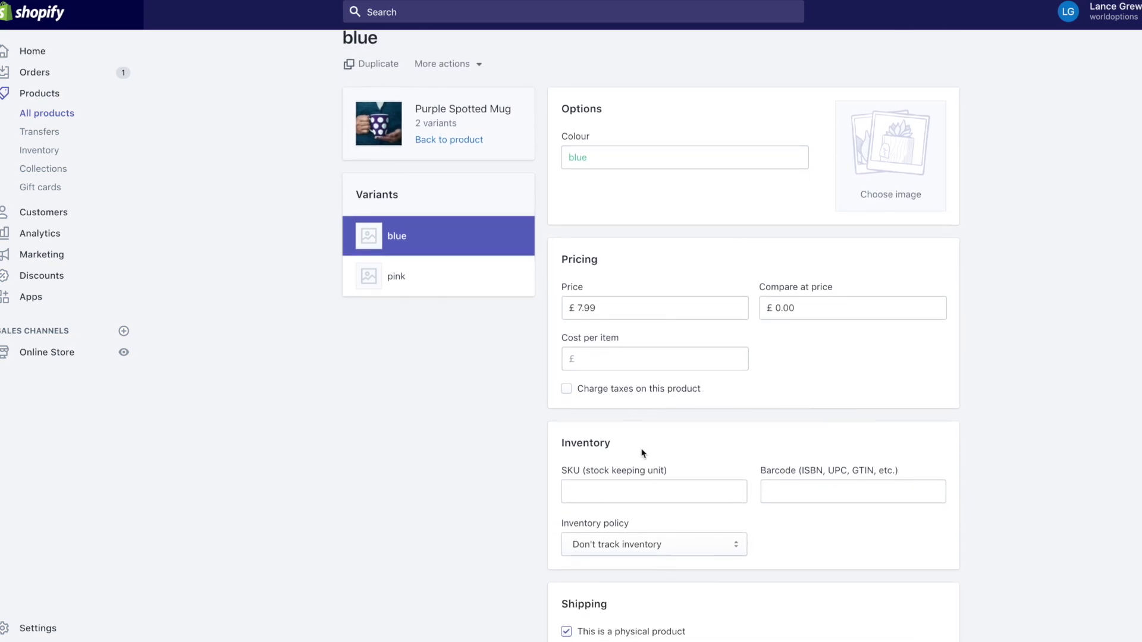
{"action": "scroll", "coordinate": [643, 452], "scroll_direction": "down", "scroll_amount": 5}
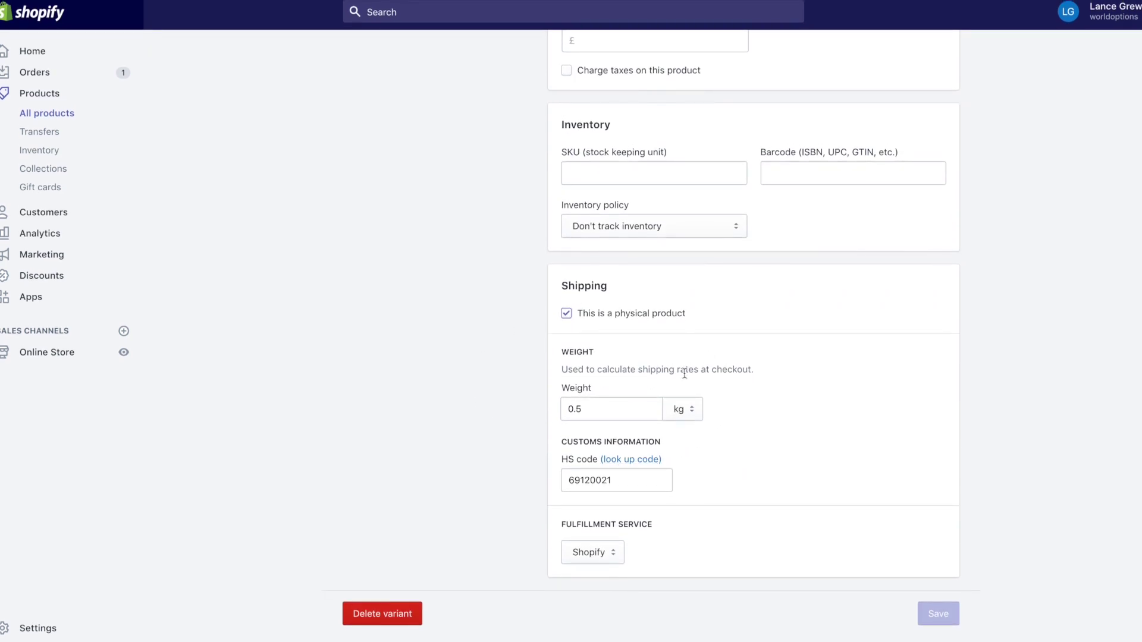
{"action": "left_click", "coordinate": [700, 415]}
{"action": "scroll", "coordinate": [655, 474], "scroll_direction": "up", "scroll_amount": 6}
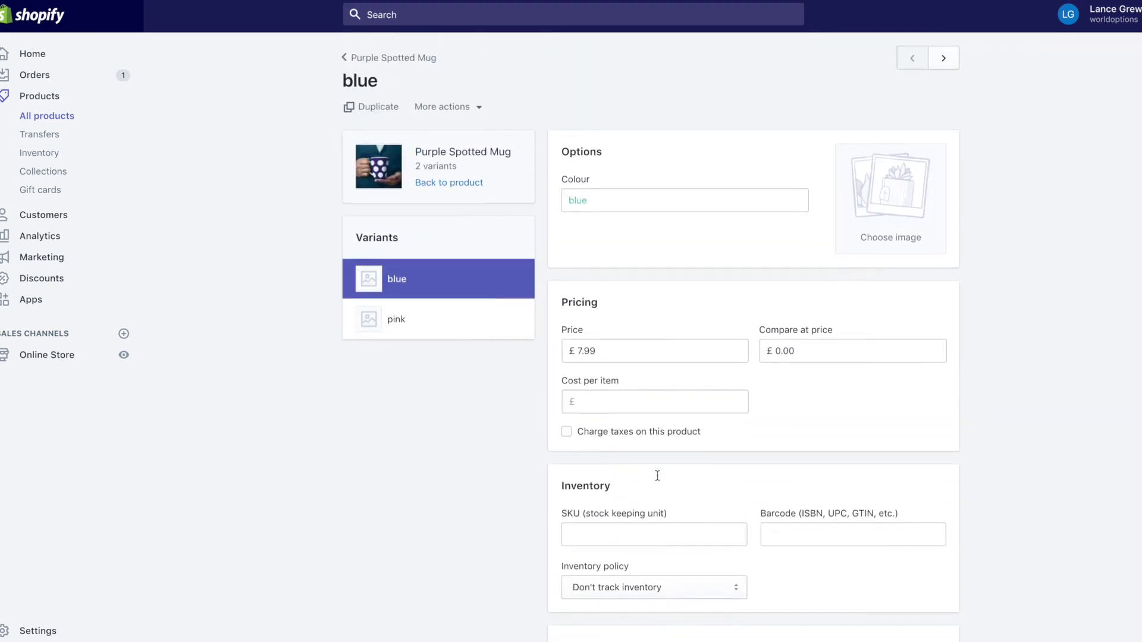
Return to the Purple Spotted Mug product and open its World Options shipping details.
{"action": "left_click", "coordinate": [376, 54]}
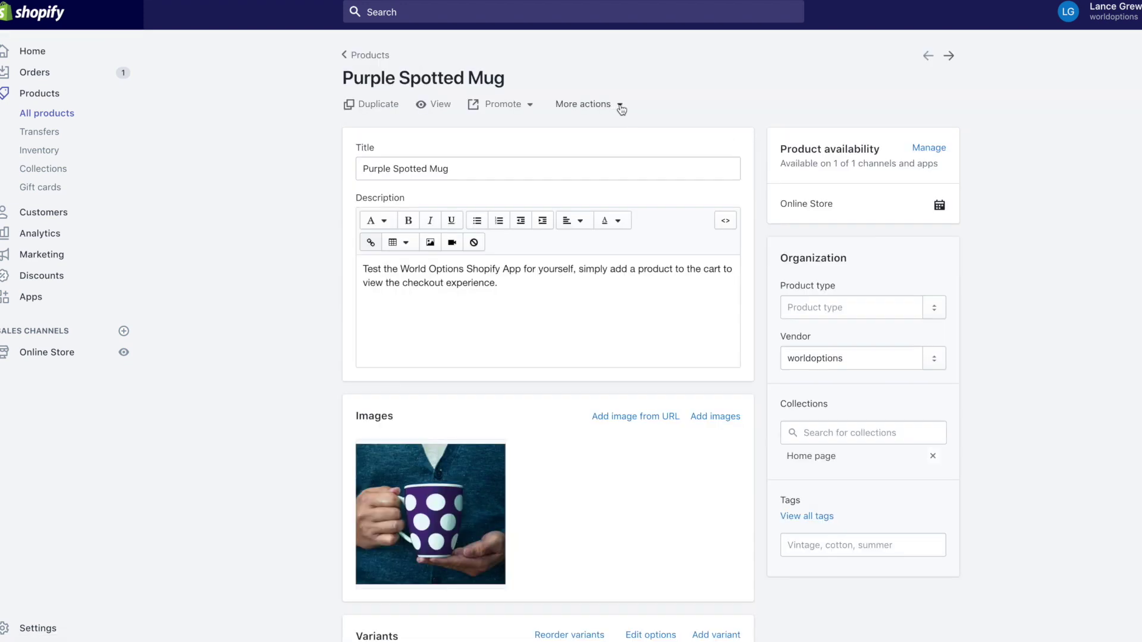
{"action": "left_click", "coordinate": [621, 107]}
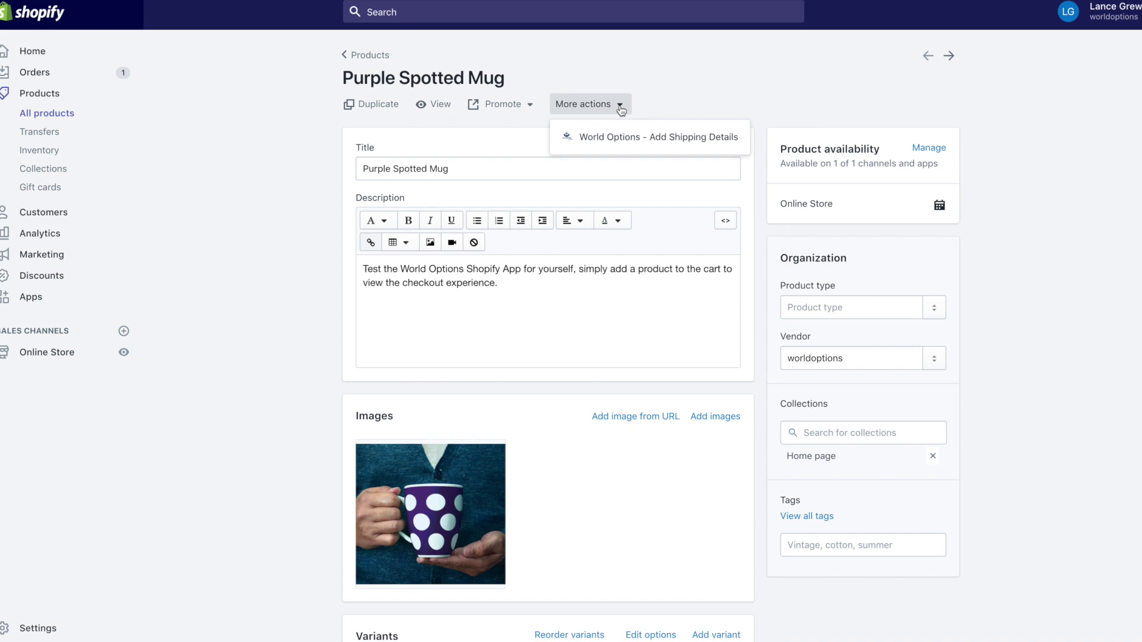
{"action": "left_click", "coordinate": [649, 137]}
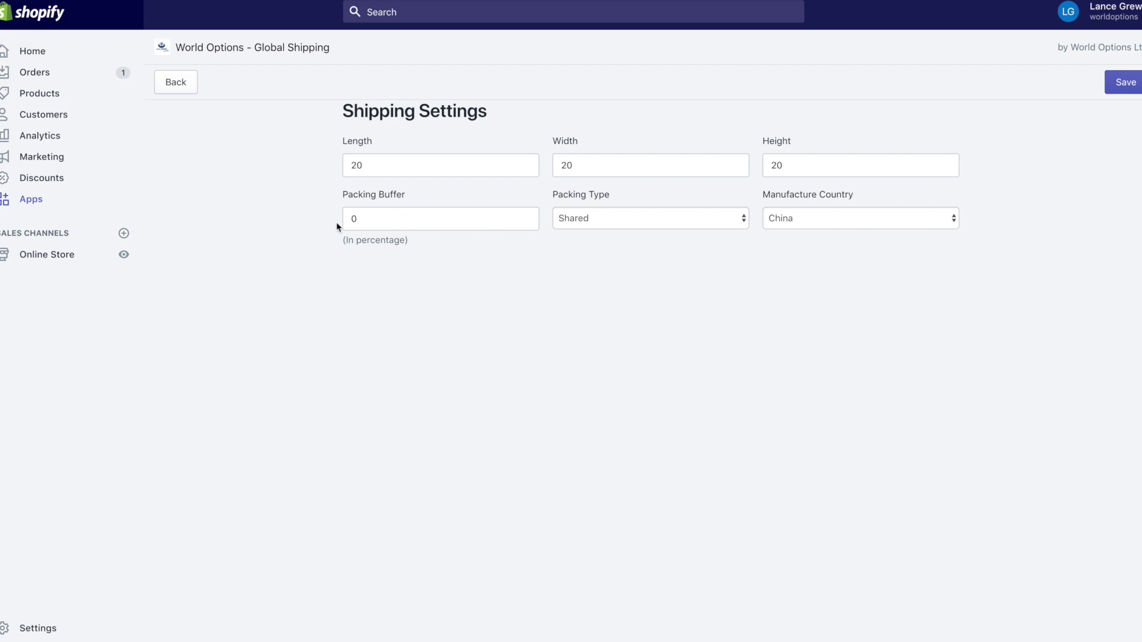
Select all products in the product list and open them in World Options - Product Bulk Edit.
{"action": "left_click", "coordinate": [39, 94]}
{"action": "left_click", "coordinate": [188, 211]}
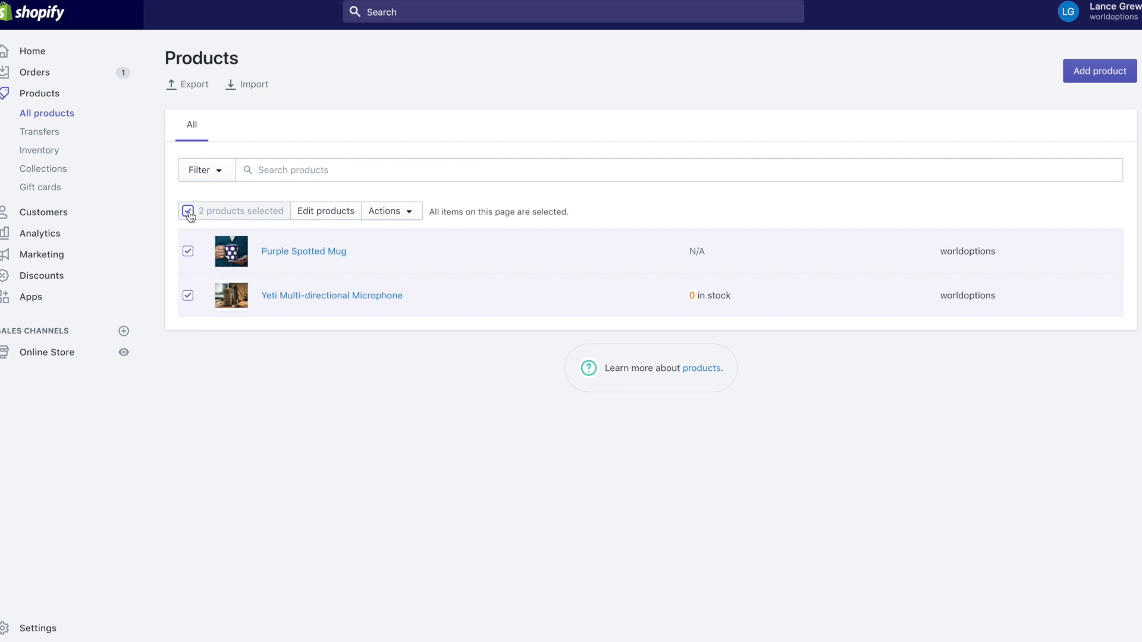
{"action": "left_click", "coordinate": [409, 213]}
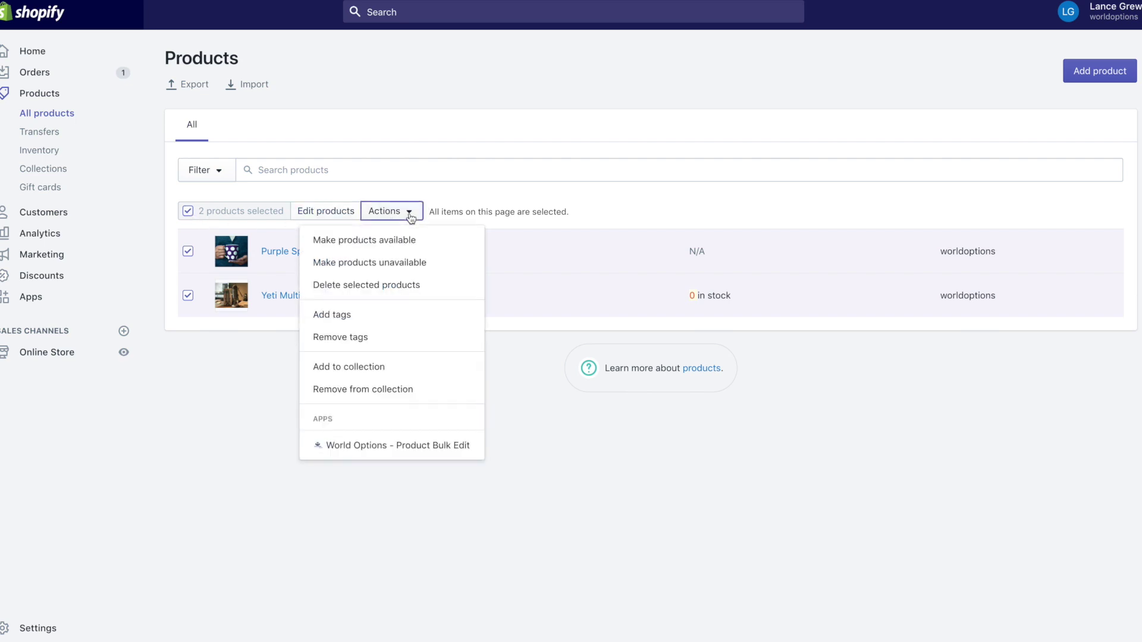
{"action": "left_click", "coordinate": [415, 448]}
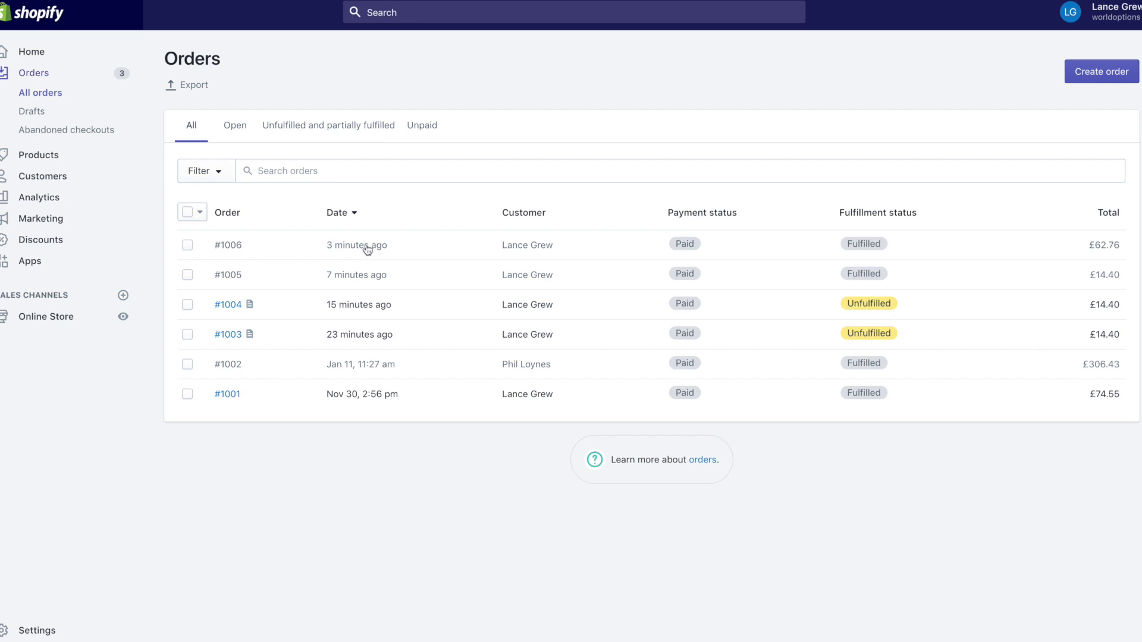
Open the most recent order and bring up its World Options shipping label for printing.
{"action": "left_click", "coordinate": [291, 253]}
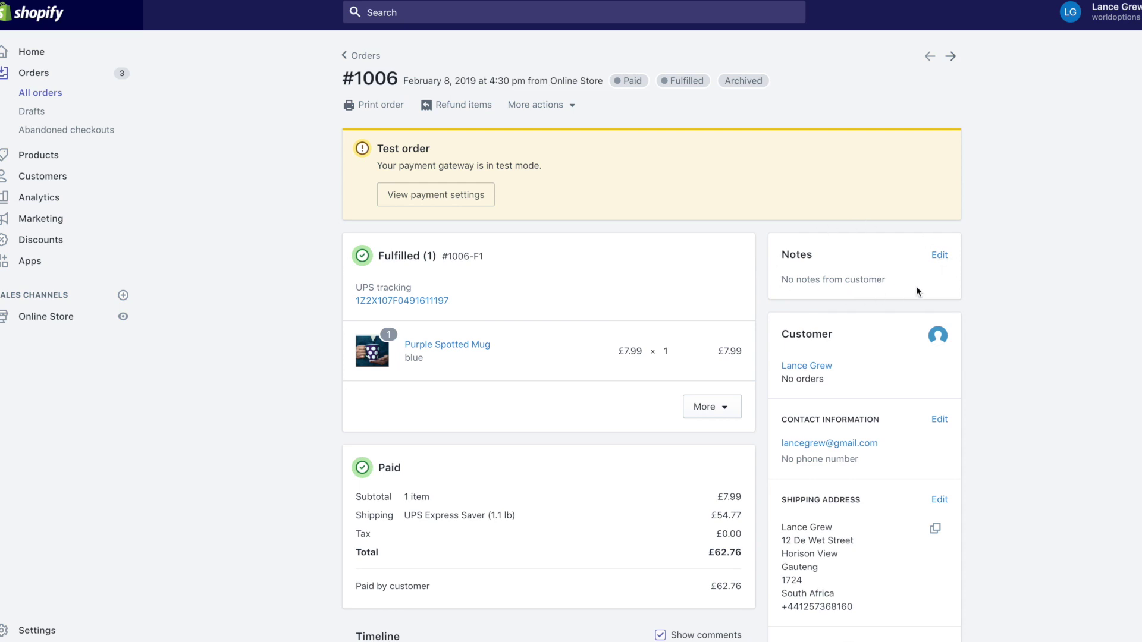
{"action": "left_click", "coordinate": [573, 109]}
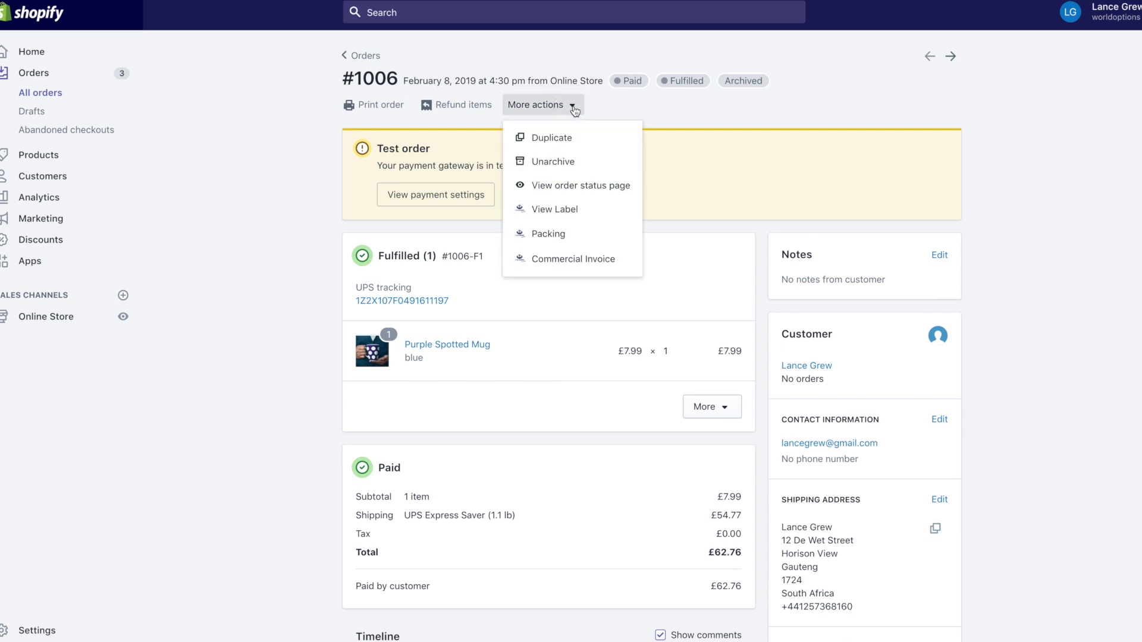
{"action": "left_click", "coordinate": [583, 213]}
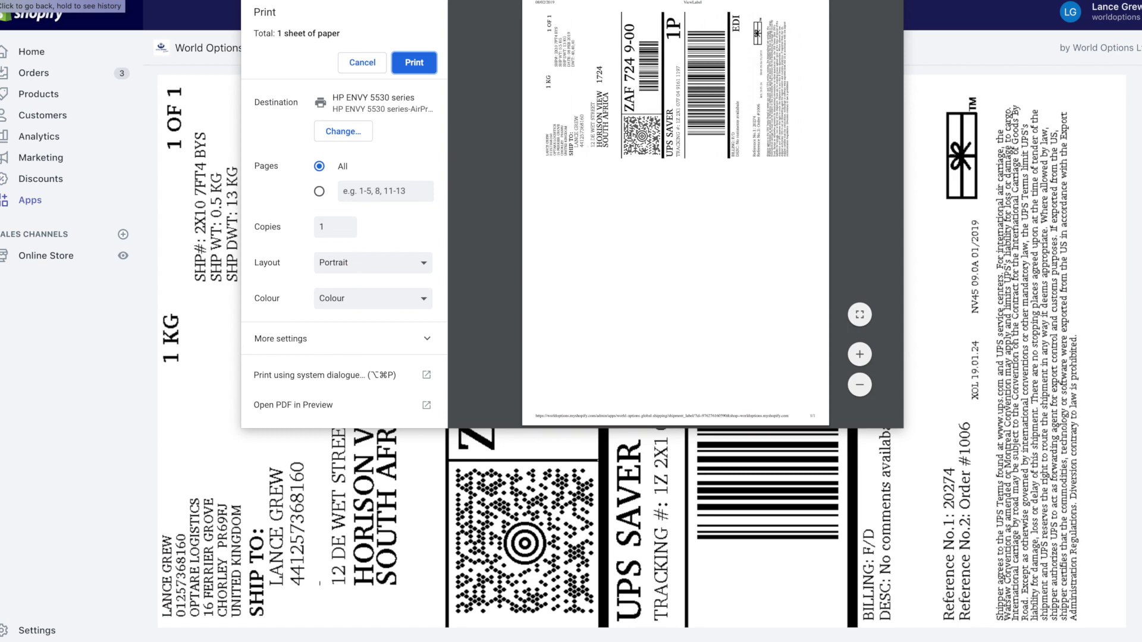
Cancel printing the shipping label and open the same order's World Options packing document.
{"action": "left_click", "coordinate": [359, 63]}
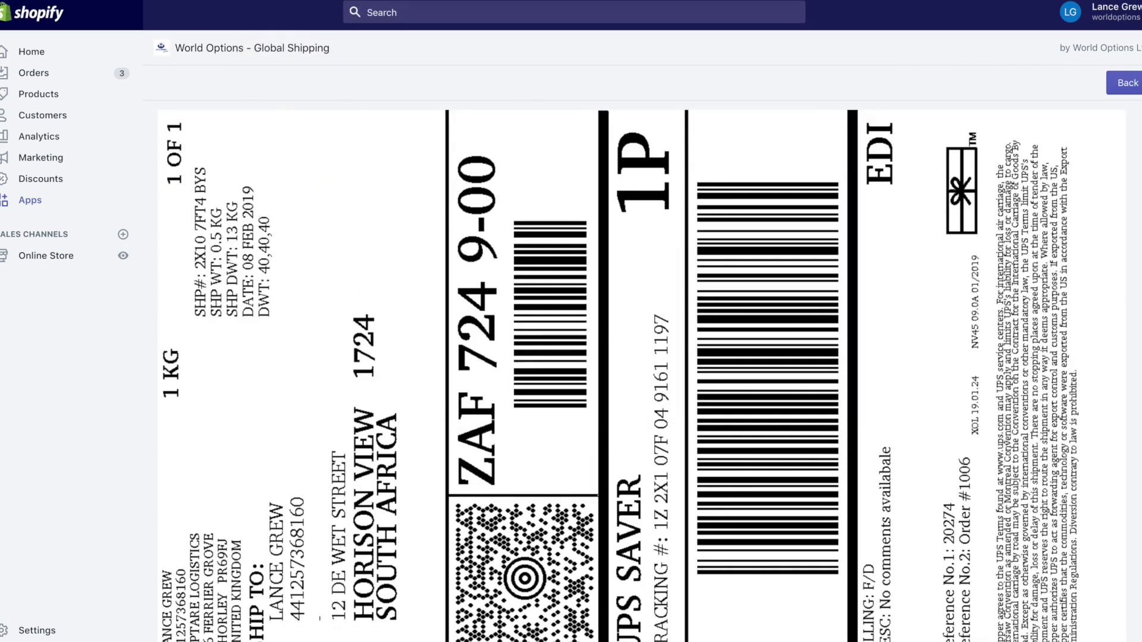
{"action": "key", "text": "alt+Left"}
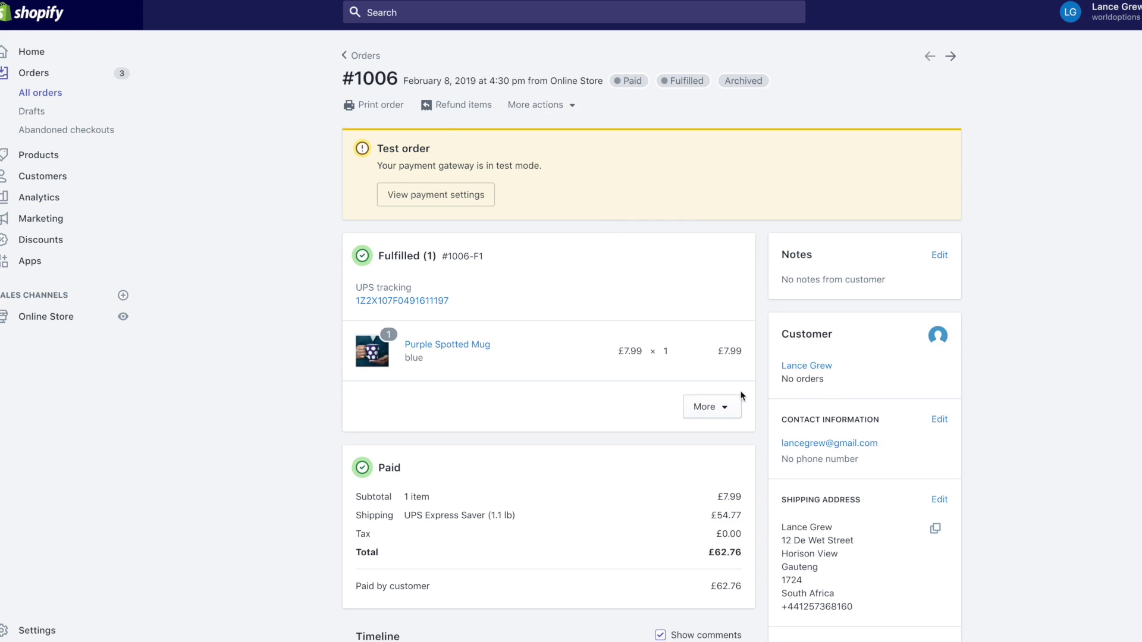
{"action": "left_click", "coordinate": [570, 105]}
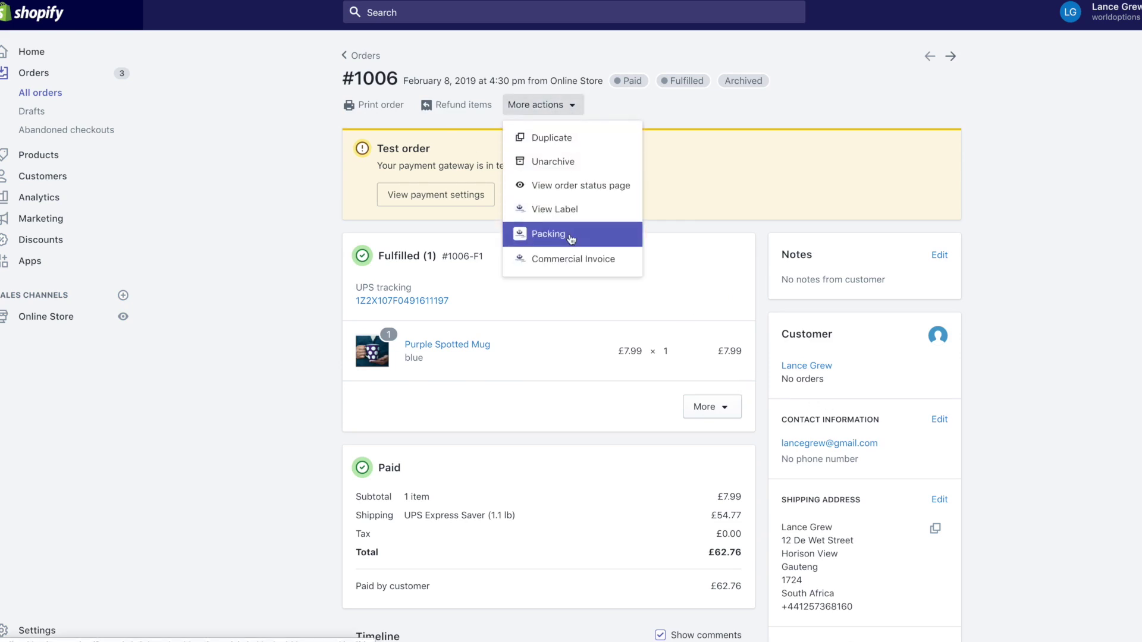
{"action": "left_click", "coordinate": [571, 238]}
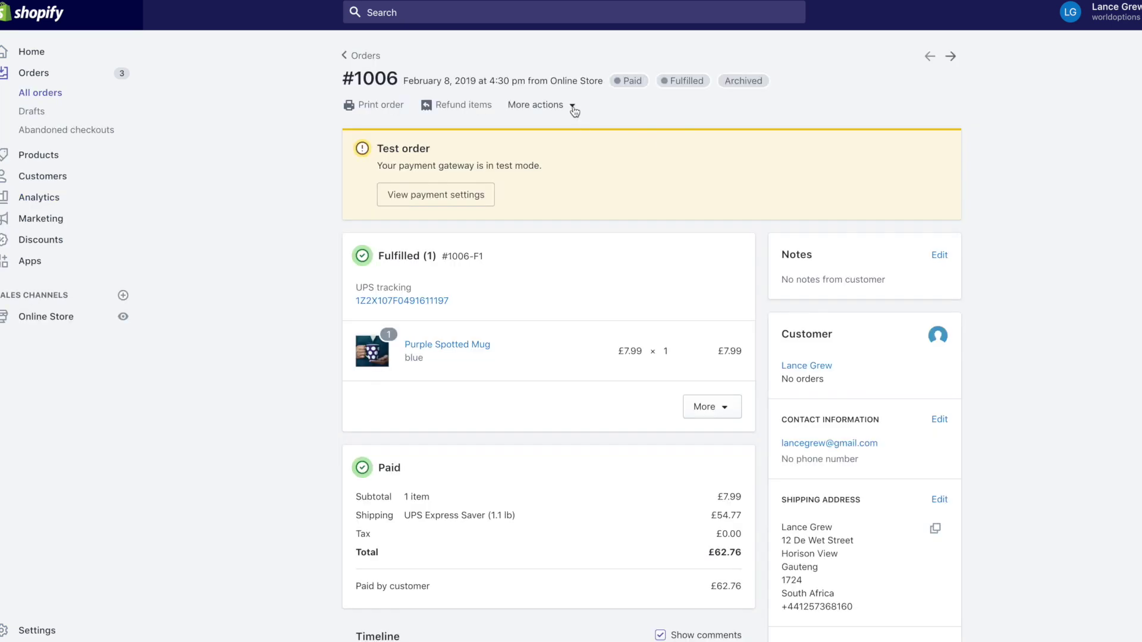
Open the same order's World Options commercial invoice and review its pages in the print preview.
{"action": "left_click", "coordinate": [572, 106]}
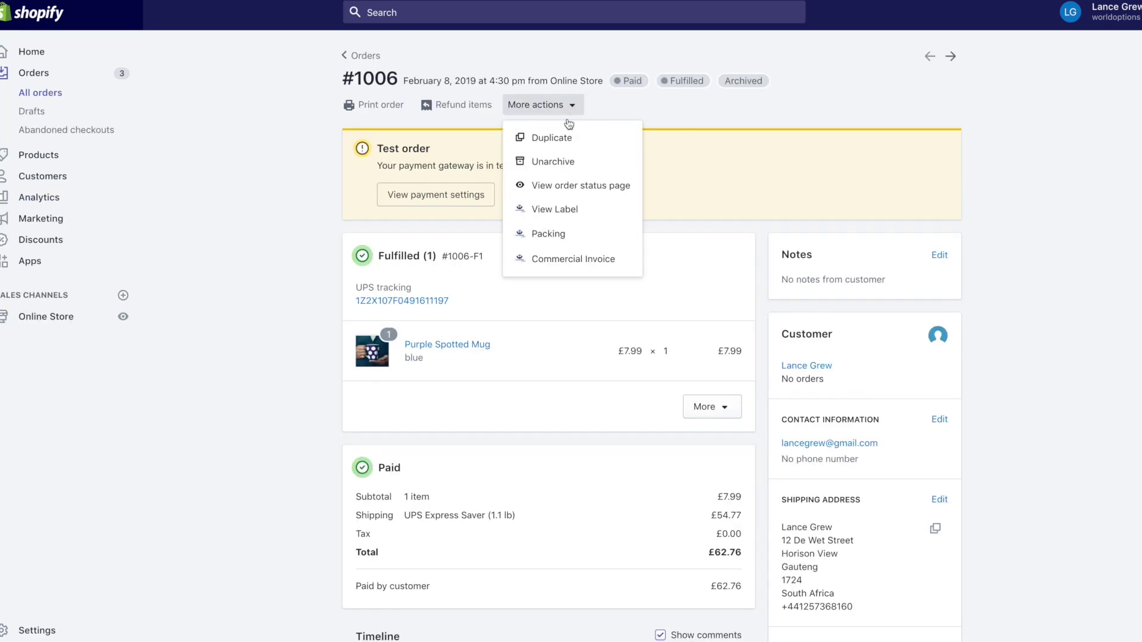
{"action": "left_click", "coordinate": [583, 260]}
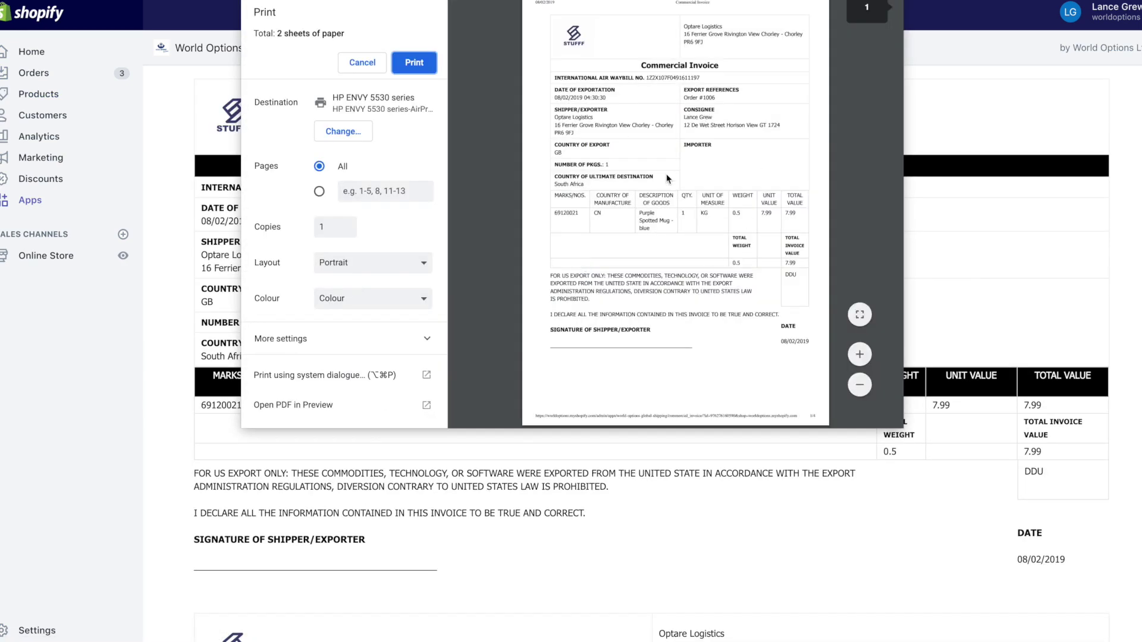
{"action": "scroll", "coordinate": [666, 173], "scroll_direction": "down", "scroll_amount": 20}
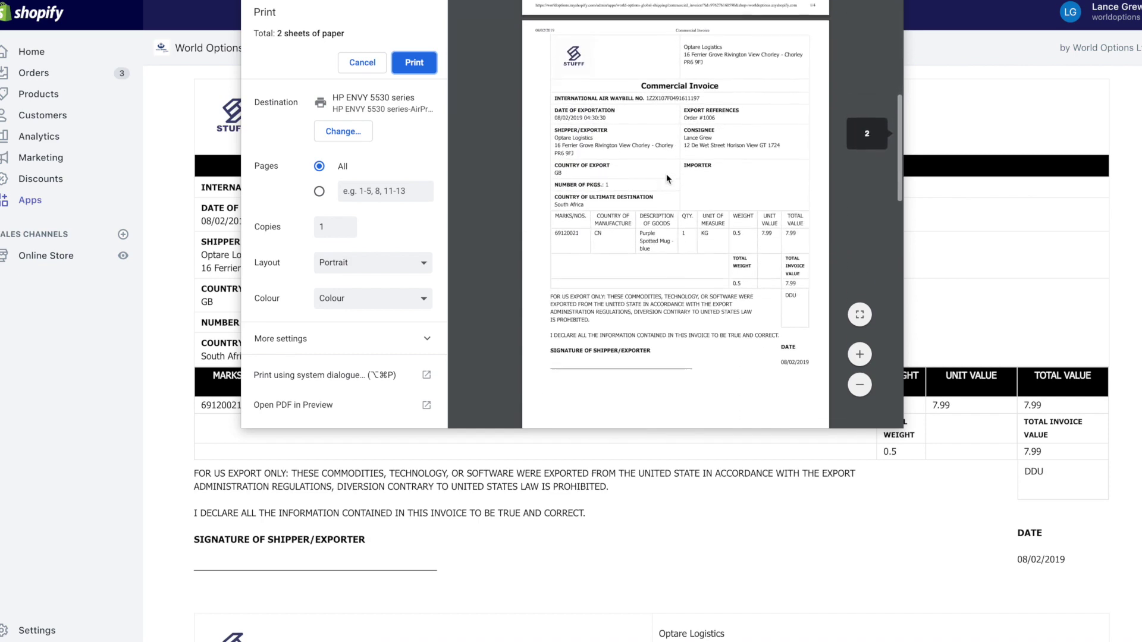
{"action": "scroll", "coordinate": [666, 173], "scroll_direction": "down", "scroll_amount": 3}
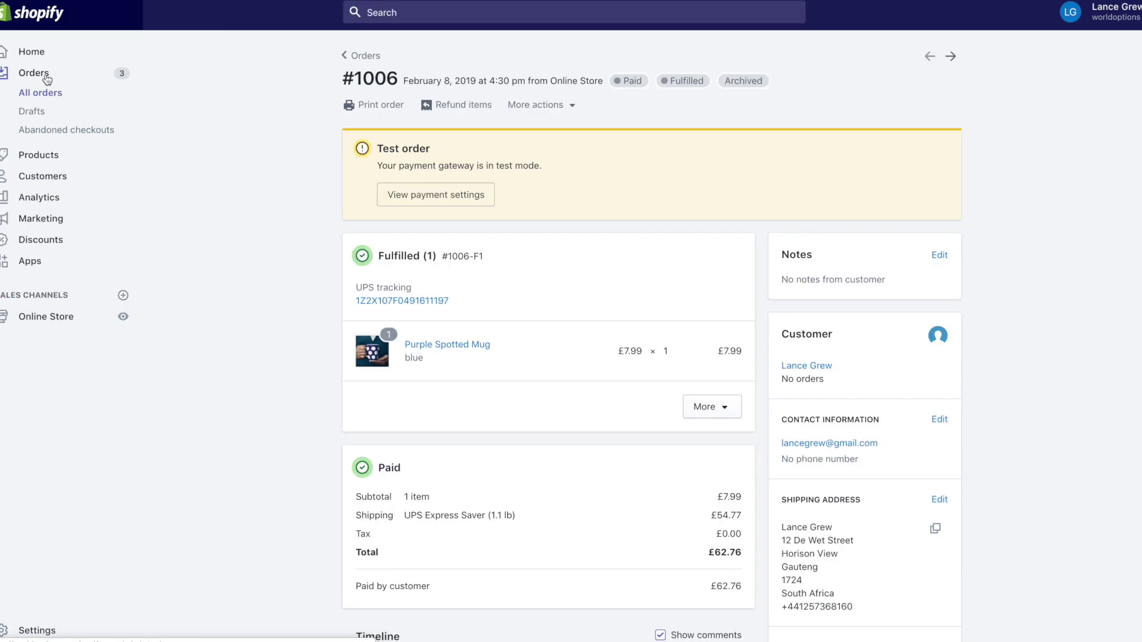
Open the newest unfulfilled order, check its note and shipping address, and return to the order list.
{"action": "left_click", "coordinate": [47, 77]}
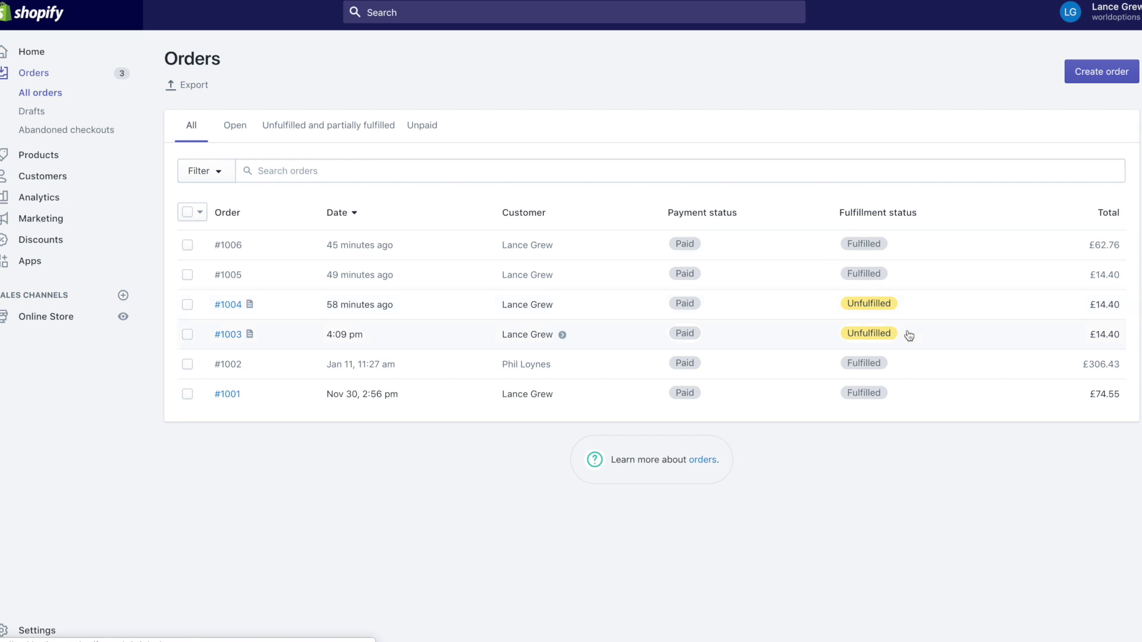
{"action": "left_click", "coordinate": [412, 311]}
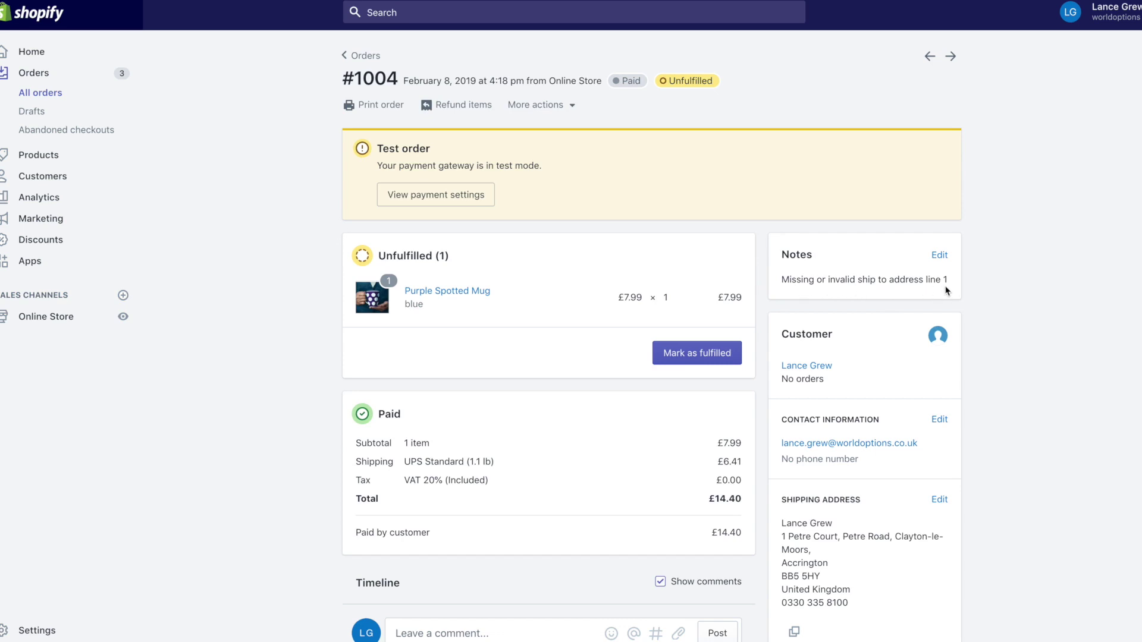
{"action": "scroll", "coordinate": [945, 291], "scroll_direction": "down", "scroll_amount": 5}
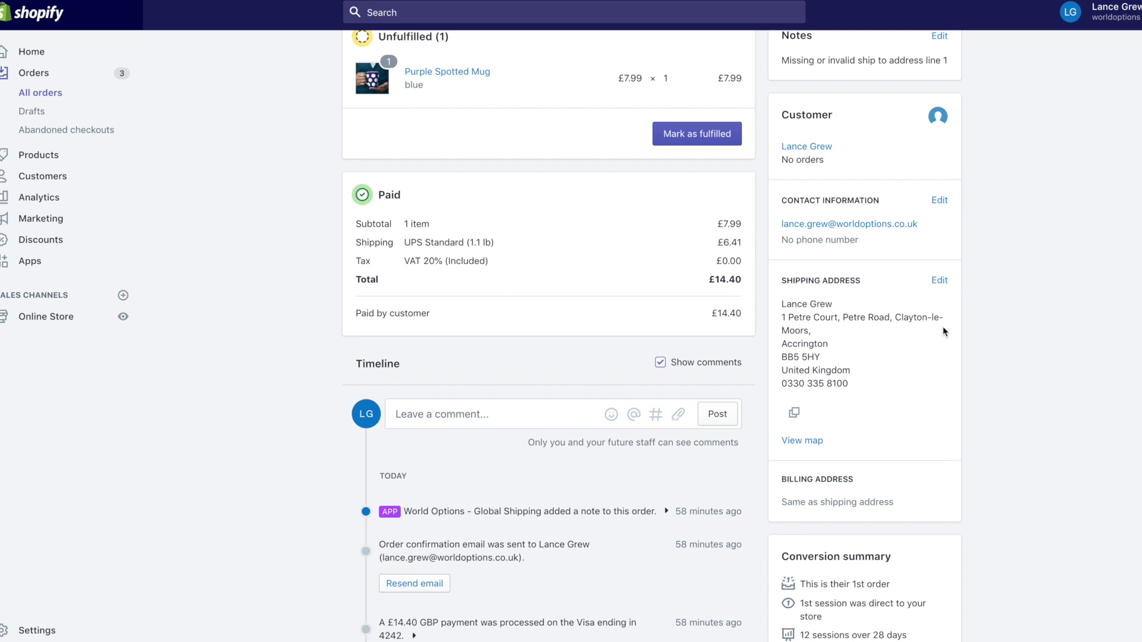
{"action": "scroll", "coordinate": [945, 331], "scroll_direction": "up", "scroll_amount": 4}
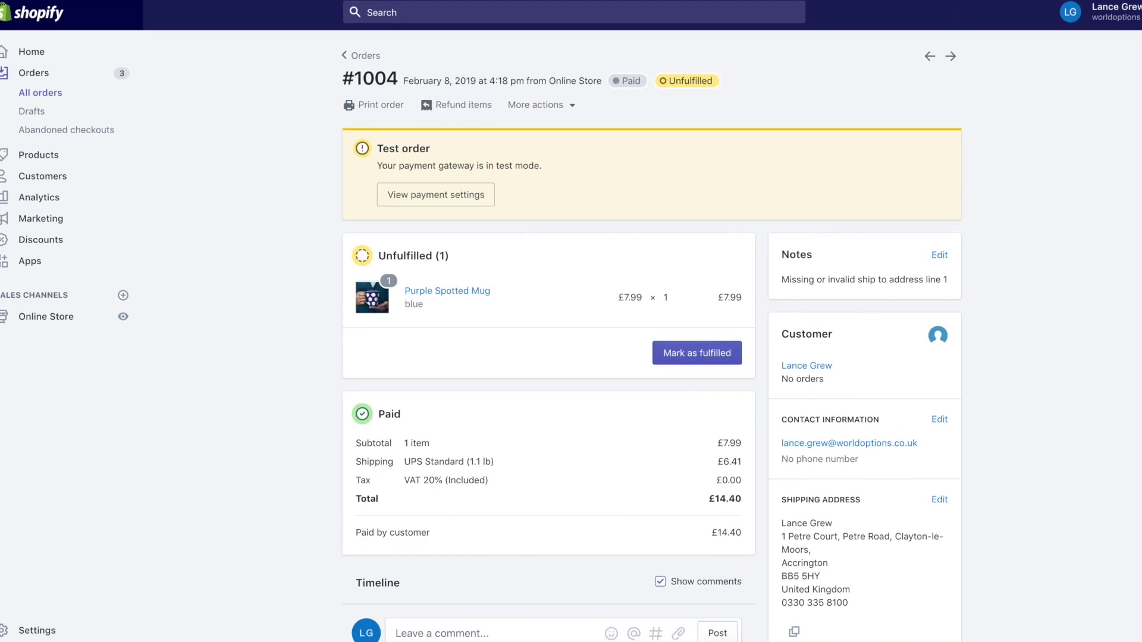
{"action": "key", "text": "alt+Left"}
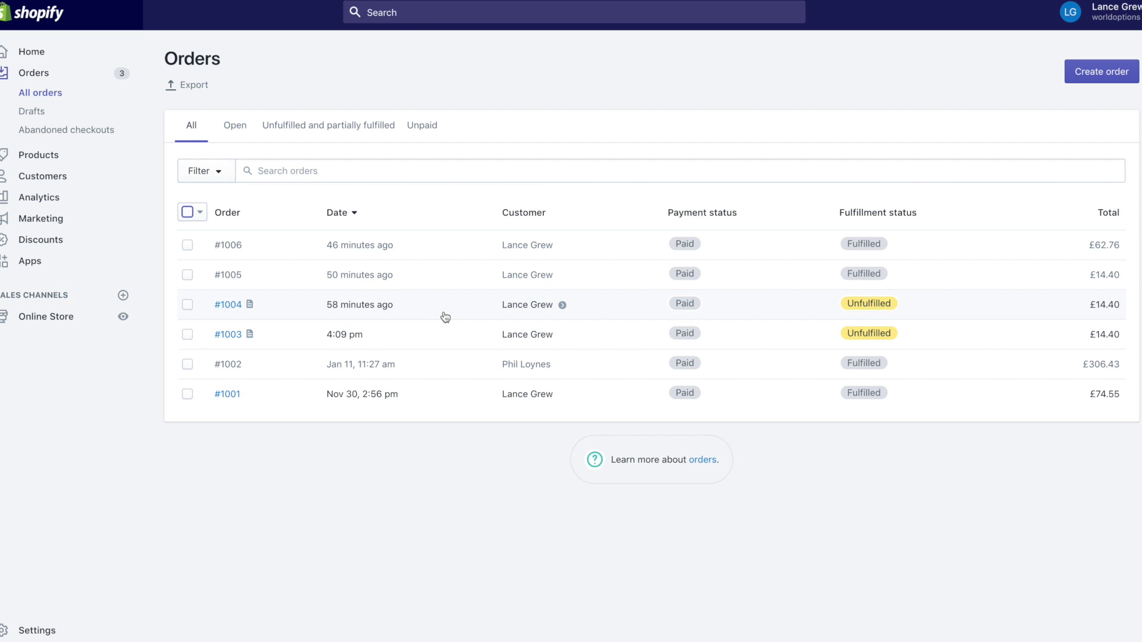
Export the two unfulfilled orders as a non autobook orders CSV and open the downloaded file.
{"action": "left_click", "coordinate": [187, 304]}
{"action": "left_click", "coordinate": [187, 334]}
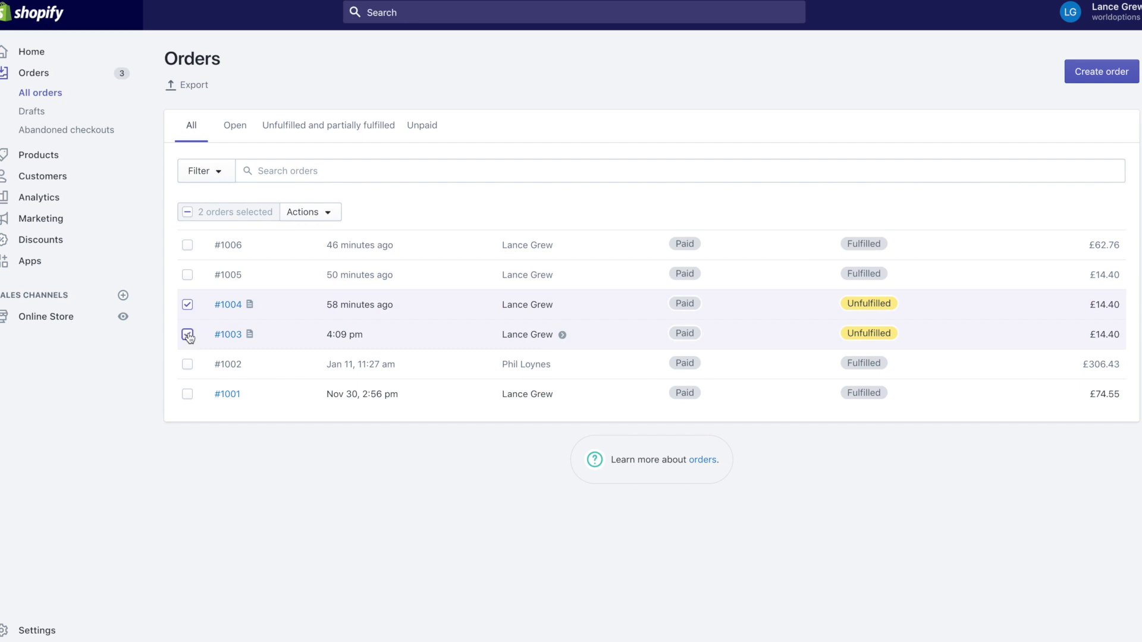
{"action": "left_click", "coordinate": [329, 214]}
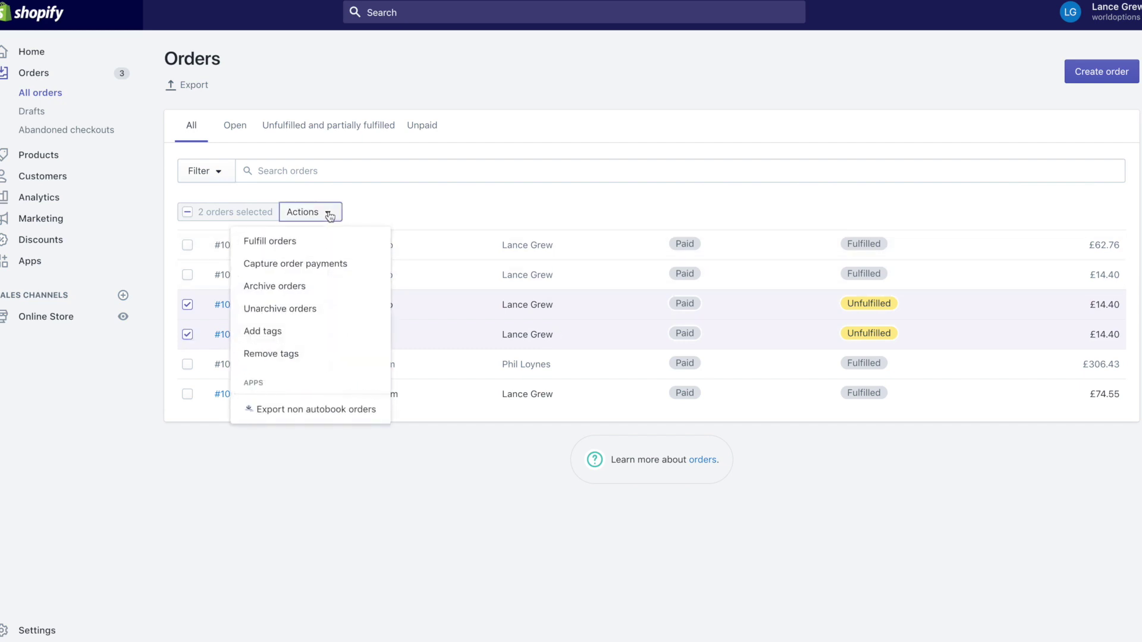
{"action": "left_click", "coordinate": [324, 413]}
{"action": "left_click", "coordinate": [1110, 86]}
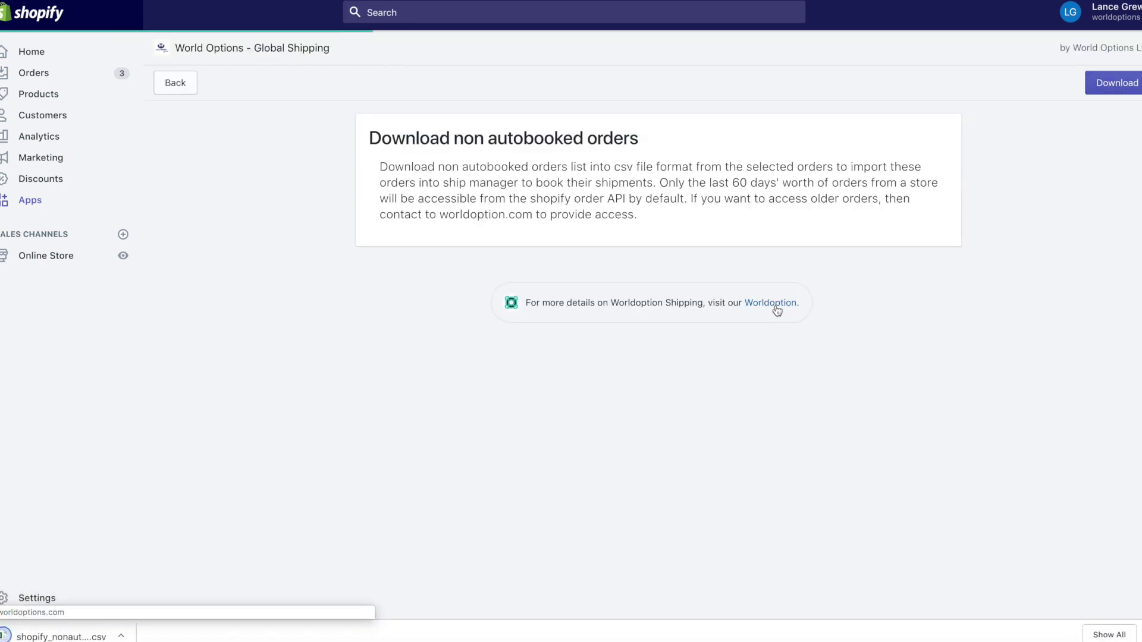
{"action": "left_click", "coordinate": [83, 636]}
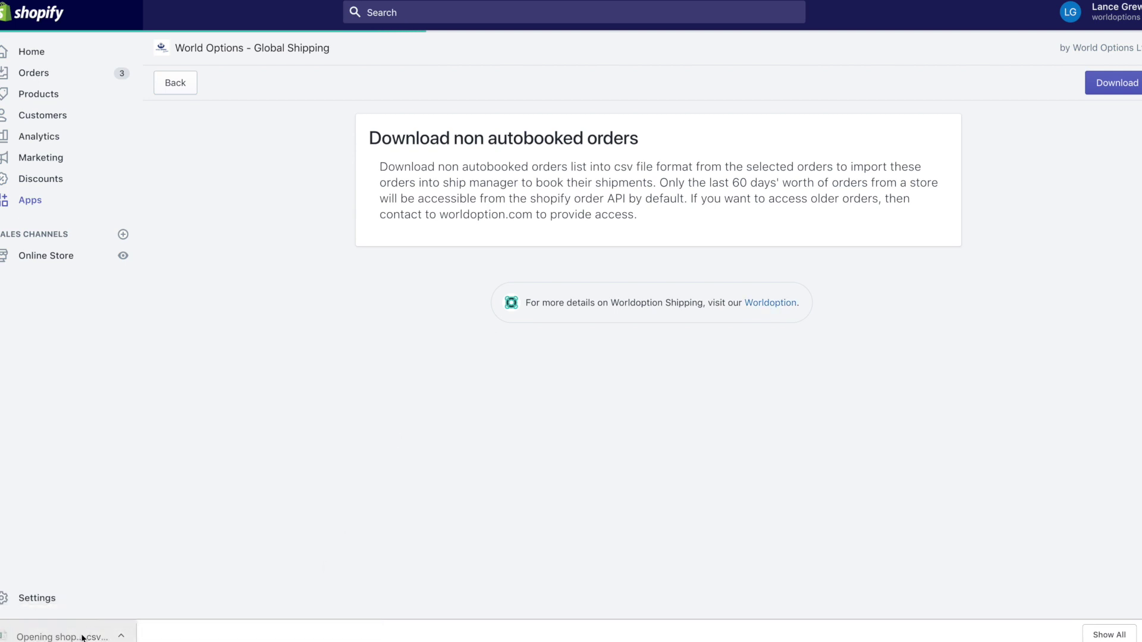